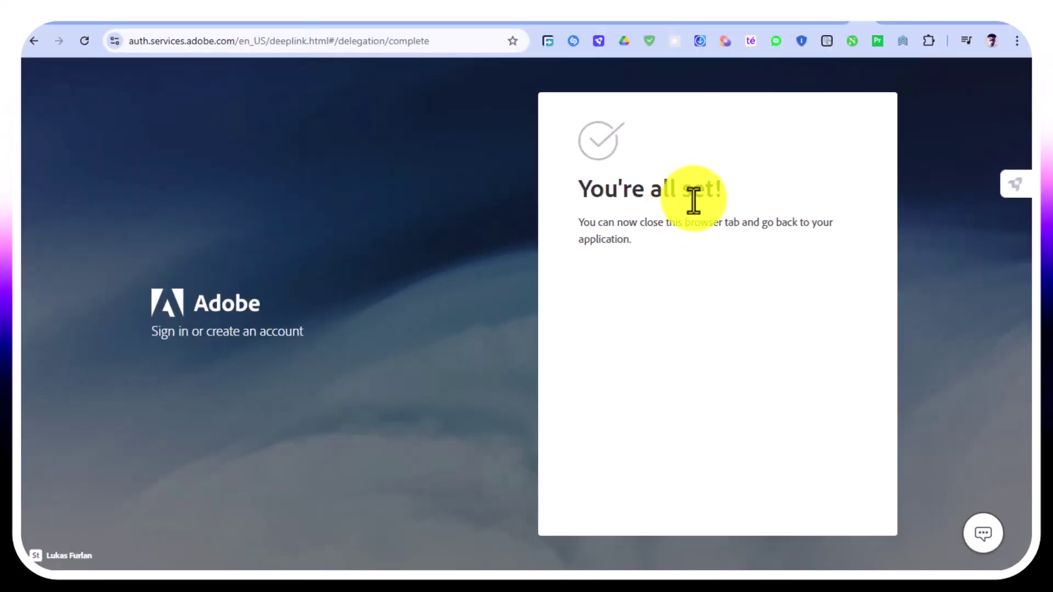
Go to the YouTube video about installing Neural Filters offline and look over its title, description and player.
{"action": "left_click", "coordinate": [795, 29]}
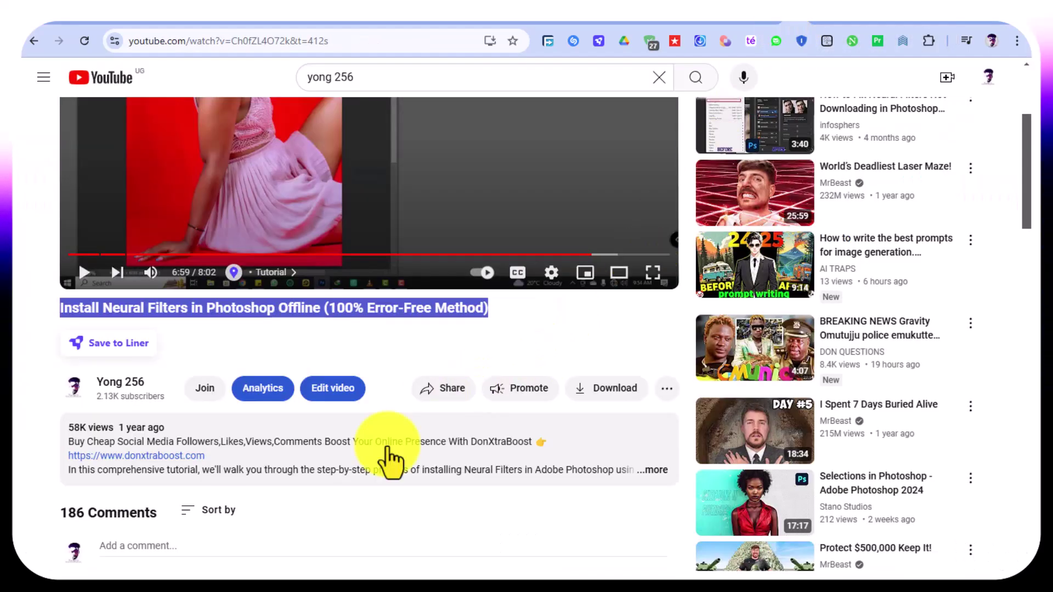
{"action": "scroll", "coordinate": [387, 454], "scroll_direction": "up", "scroll_amount": 4}
{"action": "scroll", "coordinate": [393, 493], "scroll_direction": "down", "scroll_amount": 4}
{"action": "left_click", "coordinate": [509, 316]}
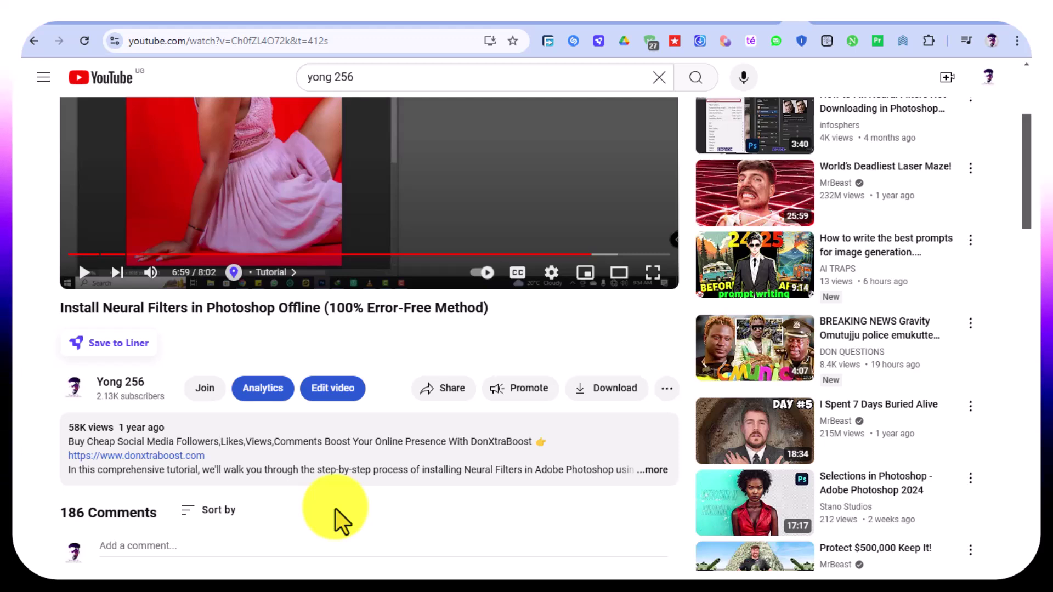
{"action": "scroll", "coordinate": [336, 509], "scroll_direction": "up", "scroll_amount": 3}
{"action": "scroll", "coordinate": [457, 481], "scroll_direction": "up", "scroll_amount": 1}
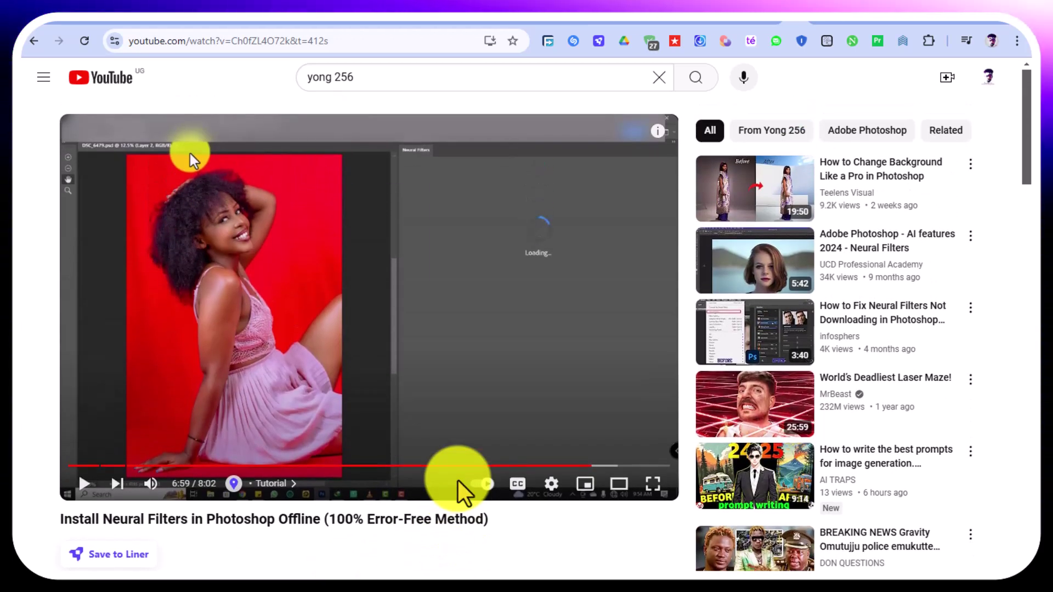
{"action": "scroll", "coordinate": [455, 478], "scroll_direction": "down", "scroll_amount": 2}
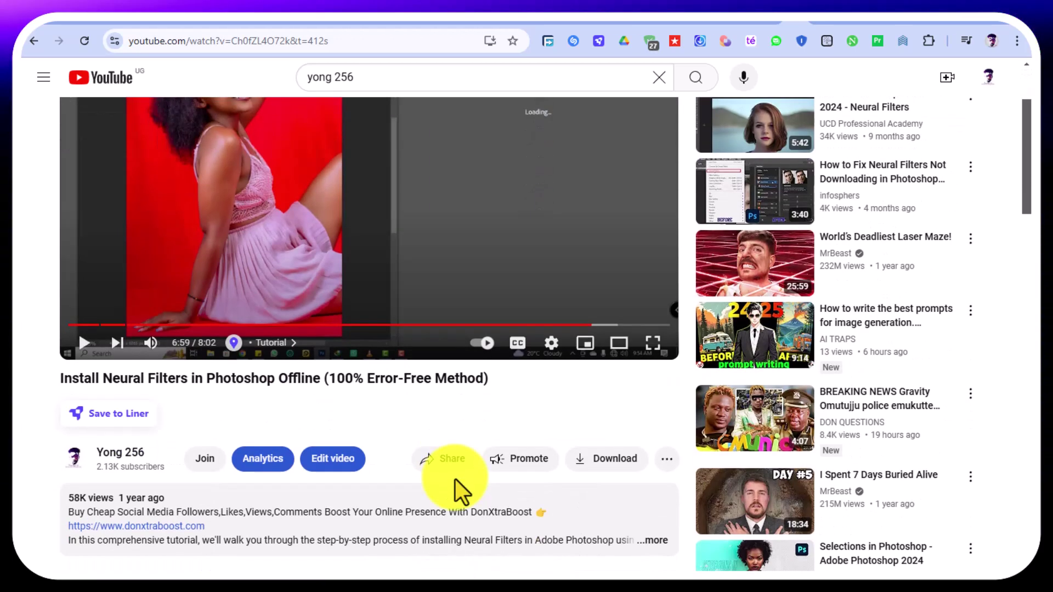
{"action": "scroll", "coordinate": [436, 470], "scroll_direction": "up", "scroll_amount": 2}
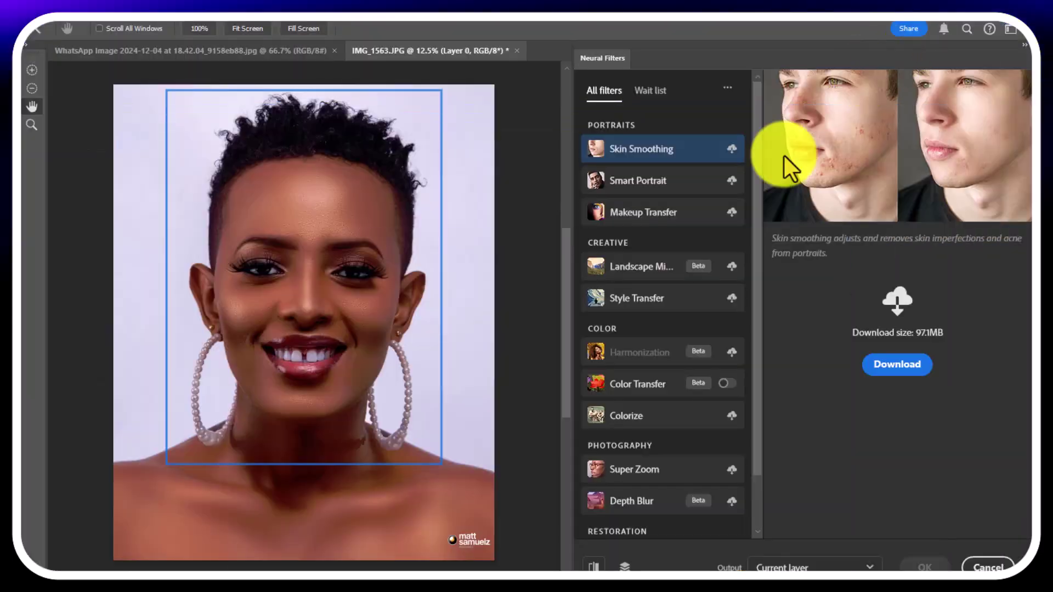
Switch to Photoshop and look through the full list of Neural Filters awaiting download.
{"action": "scroll", "coordinate": [724, 203], "scroll_direction": "down", "scroll_amount": 2}
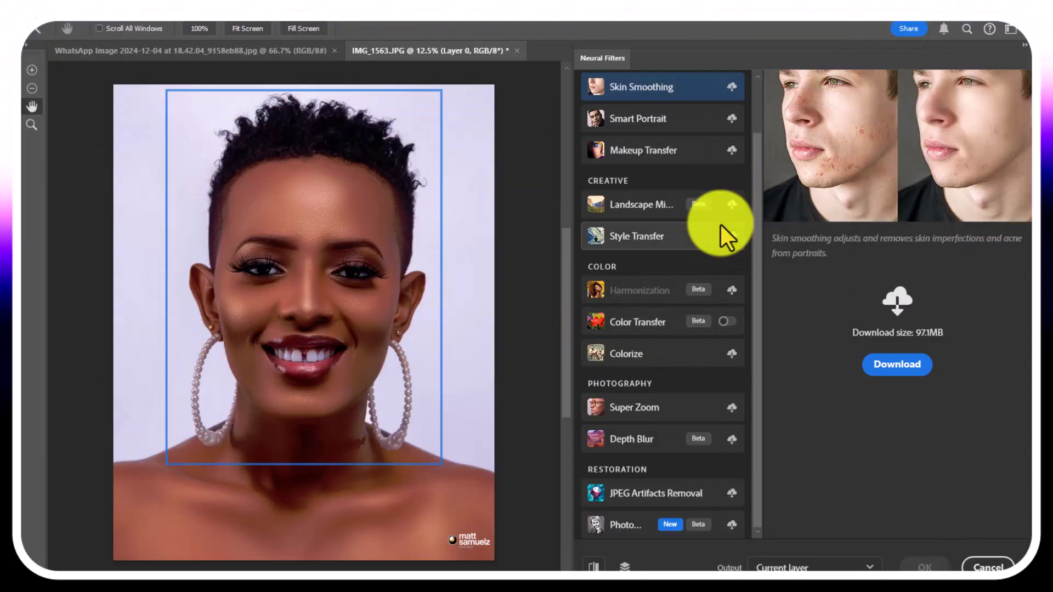
{"action": "scroll", "coordinate": [739, 450], "scroll_direction": "up", "scroll_amount": 2}
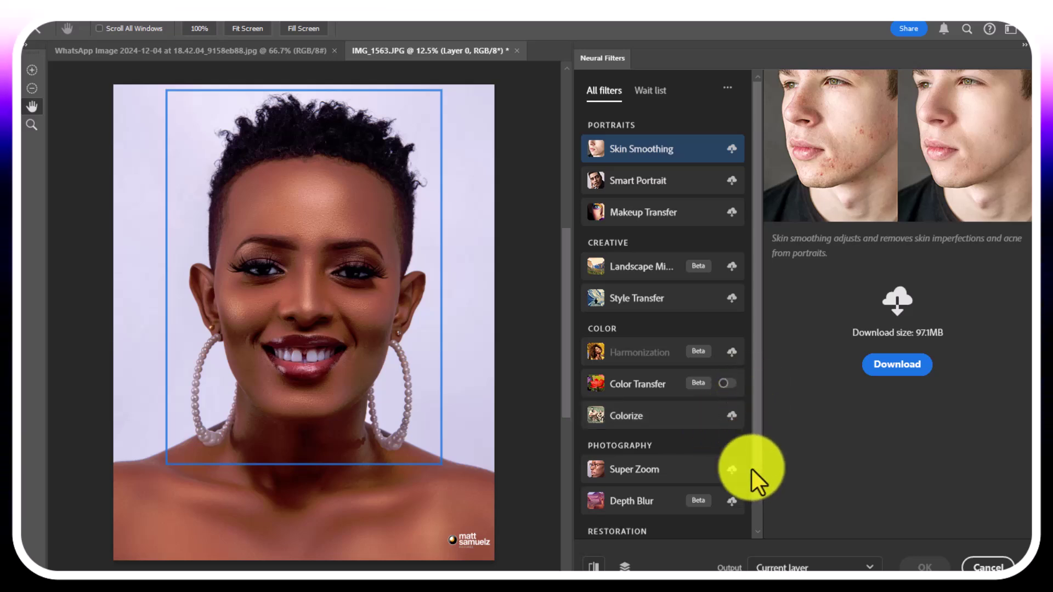
Bring up the payment notification screenshot in the Photos viewer, examine its text at different zoom levels and close the image.
{"action": "left_click", "coordinate": [827, 564]}
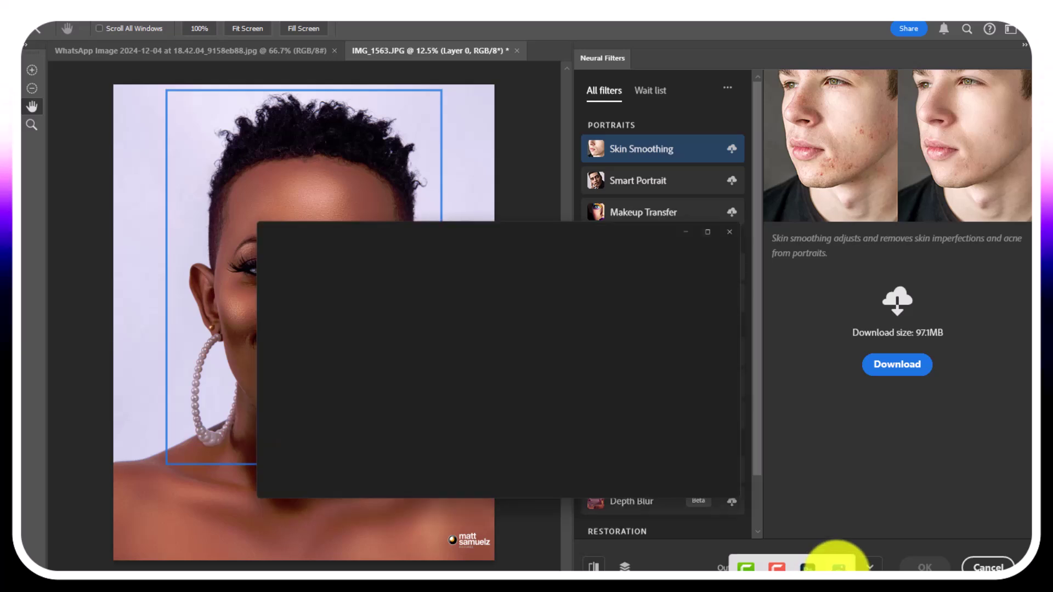
{"action": "scroll", "coordinate": [270, 247], "scroll_direction": "up", "scroll_amount": 1}
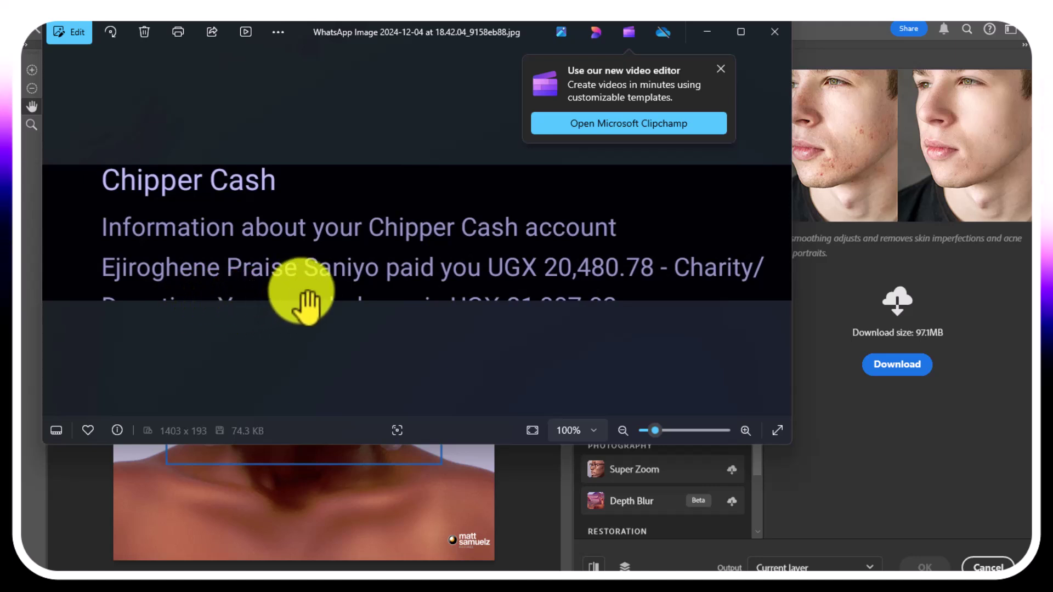
{"action": "scroll", "coordinate": [445, 301], "scroll_direction": "up", "scroll_amount": 1}
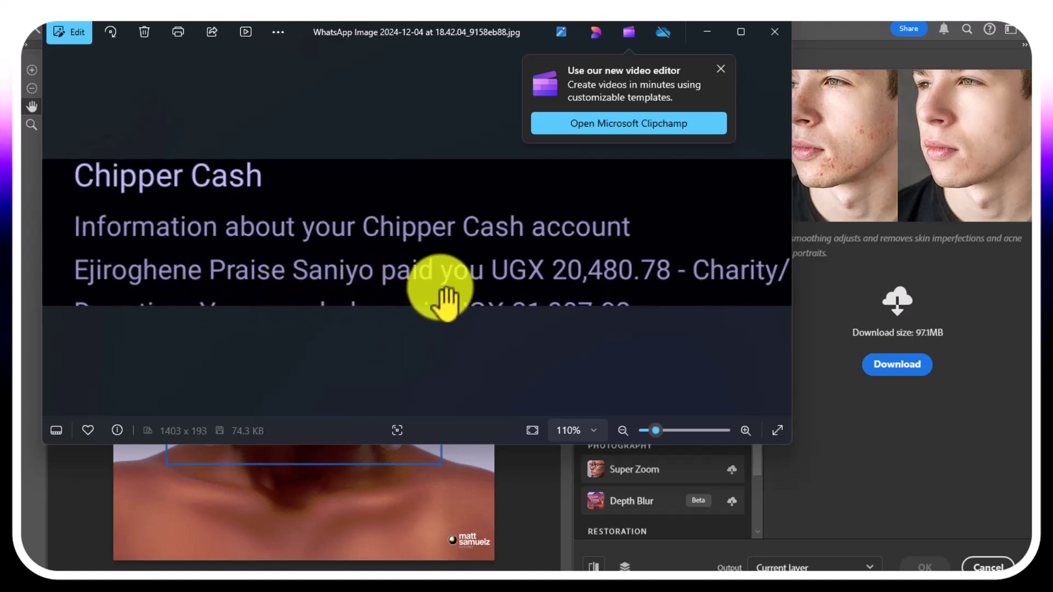
{"action": "scroll", "coordinate": [362, 307], "scroll_direction": "down", "scroll_amount": 2}
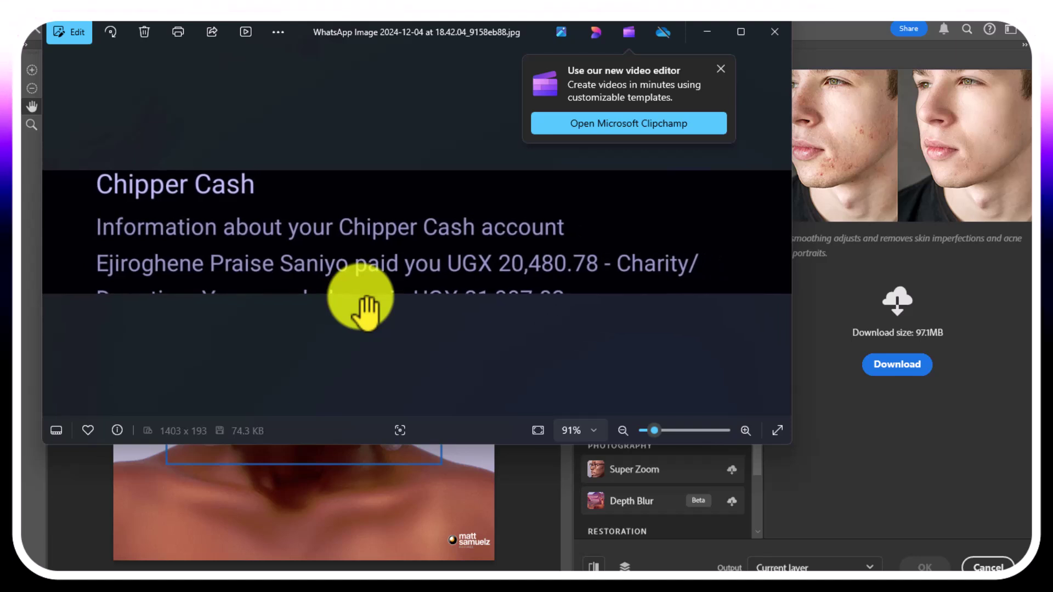
{"action": "scroll", "coordinate": [361, 307], "scroll_direction": "up", "scroll_amount": 1}
{"action": "scroll", "coordinate": [362, 310], "scroll_direction": "down", "scroll_amount": 1}
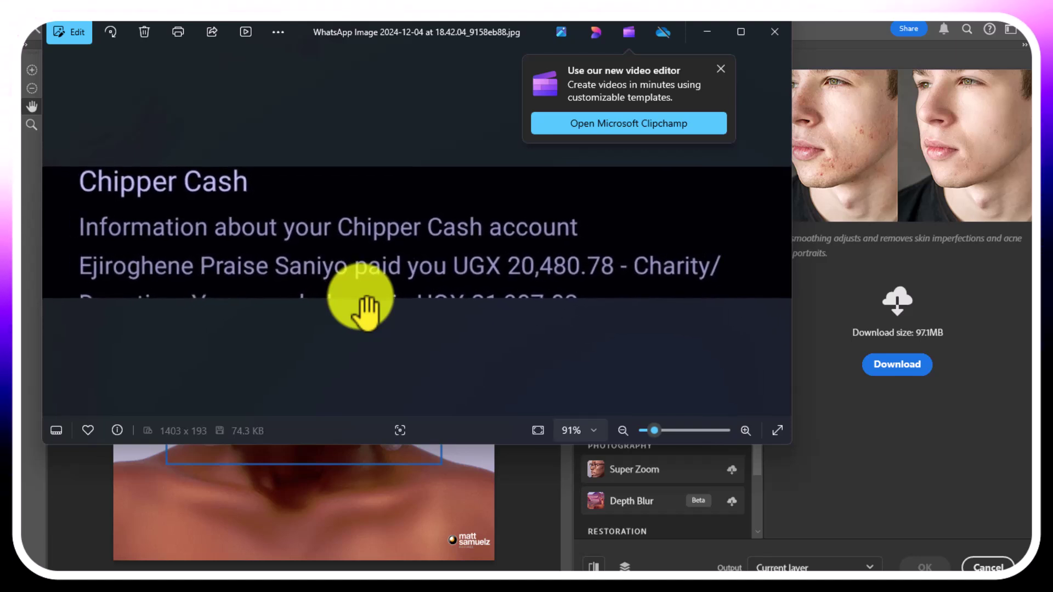
{"action": "scroll", "coordinate": [364, 307], "scroll_direction": "up", "scroll_amount": 1}
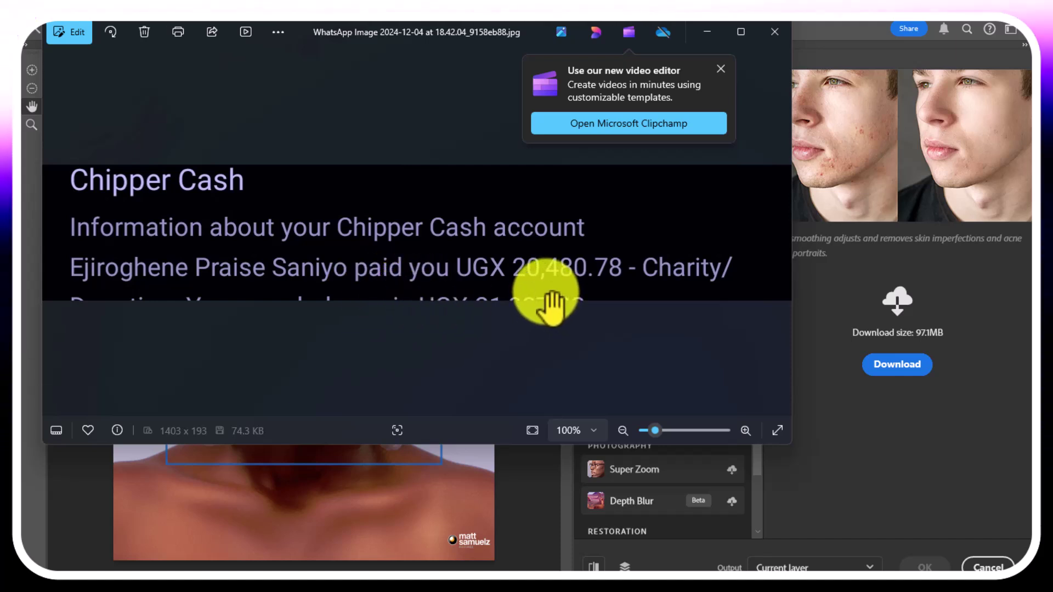
{"action": "scroll", "coordinate": [364, 130], "scroll_direction": "down", "scroll_amount": 2}
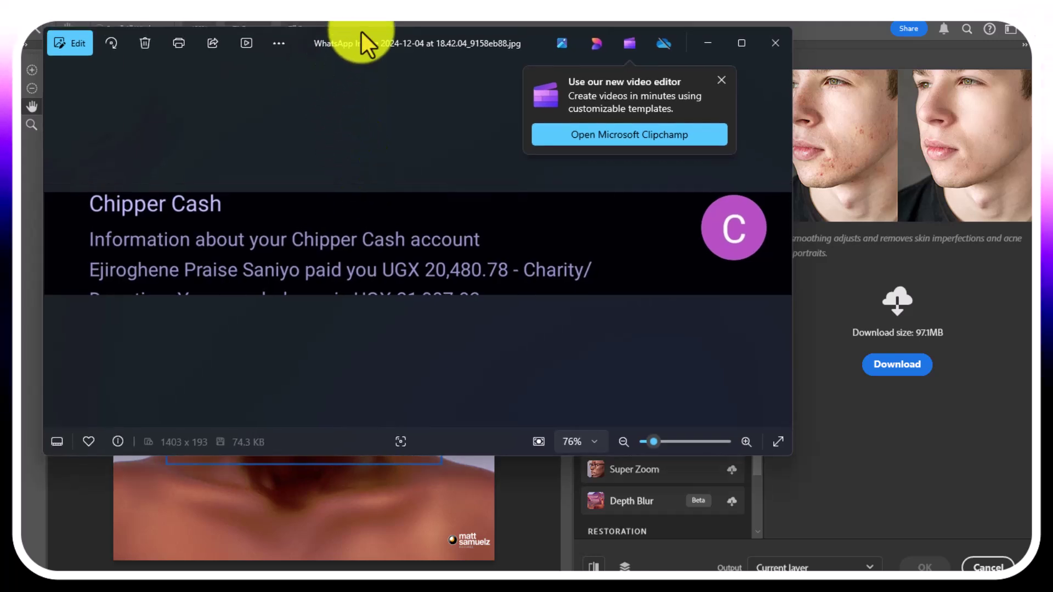
{"action": "left_click_drag", "start_coordinate": [361, 31], "coordinate": [466, 177]}
{"action": "left_click", "coordinate": [737, 174]}
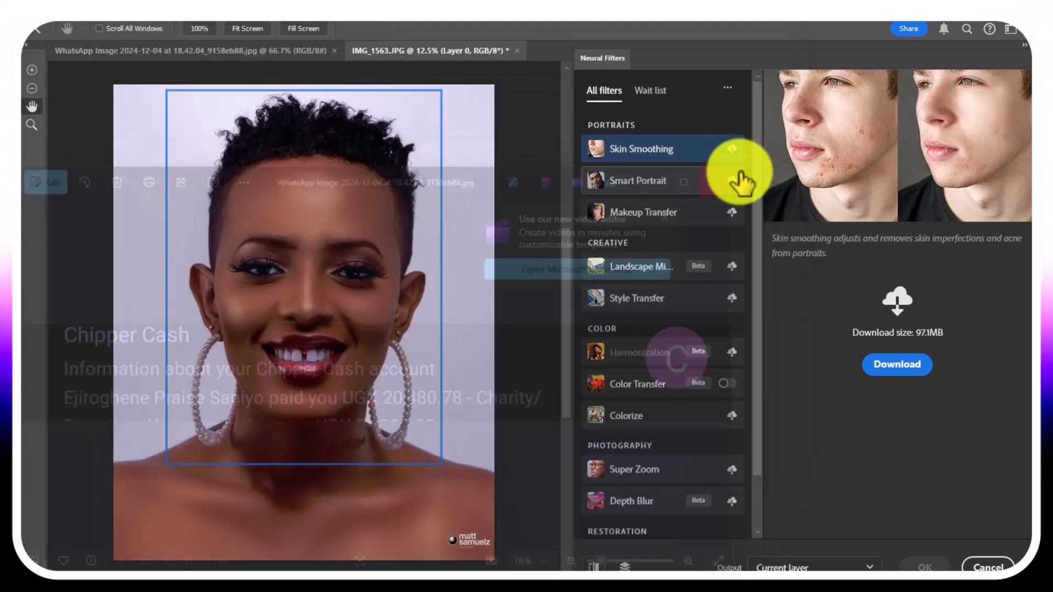
Look through the Neural Filters list once more and leave the Neural Filters workspace without applying anything.
{"action": "scroll", "coordinate": [635, 327], "scroll_direction": "down", "scroll_amount": 1}
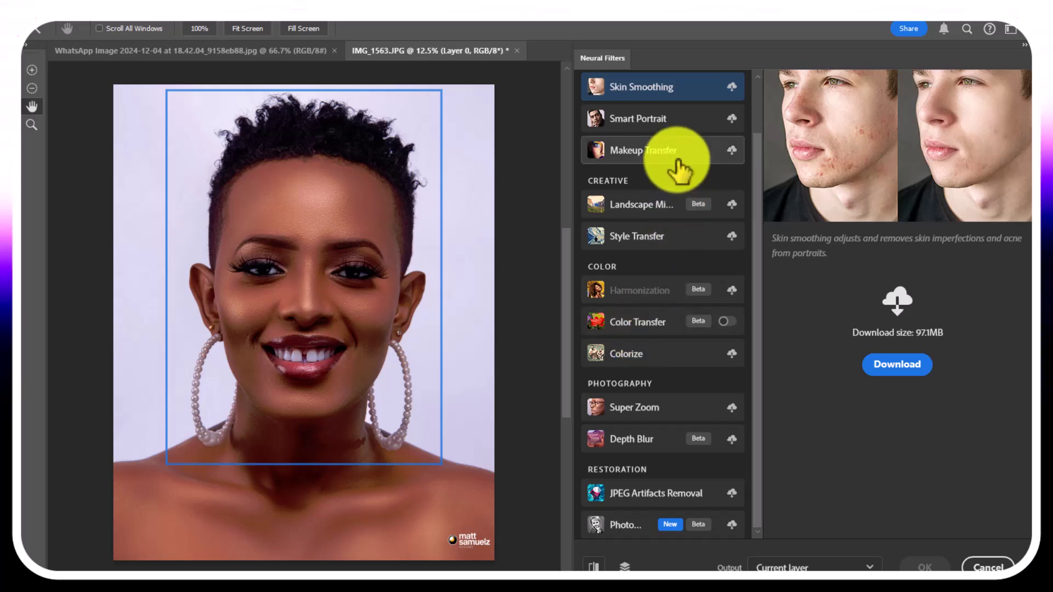
{"action": "scroll", "coordinate": [627, 166], "scroll_direction": "up", "scroll_amount": 1}
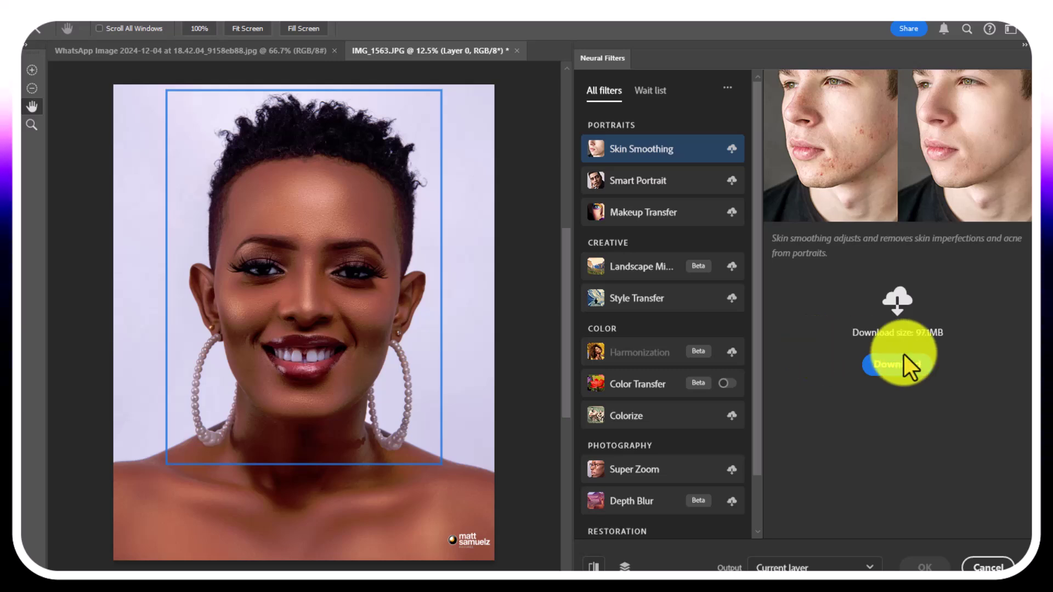
{"action": "left_click", "coordinate": [980, 566]}
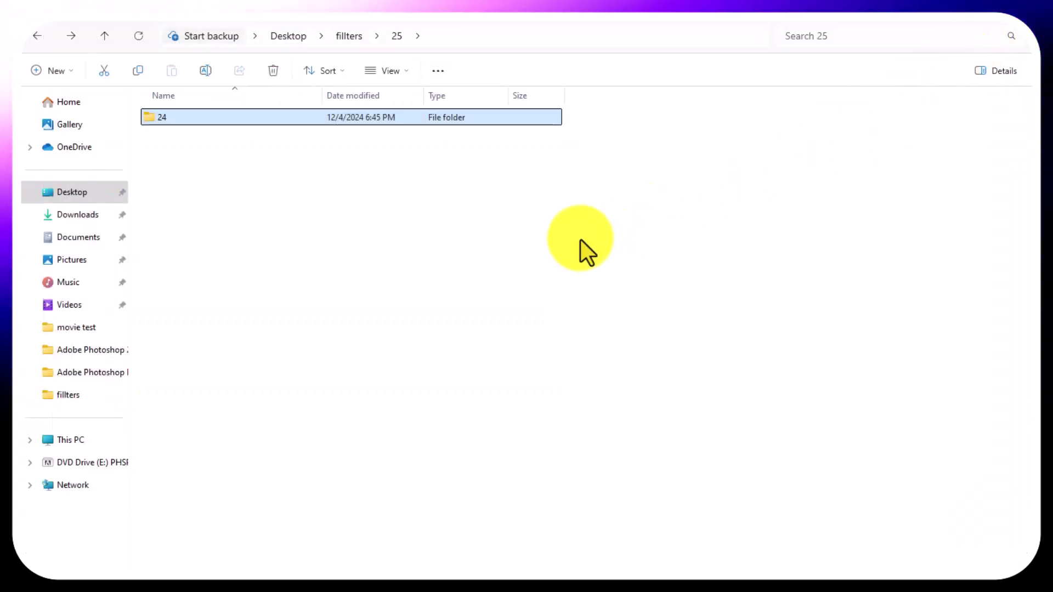
{"action": "right_click", "coordinate": [581, 239]}
{"action": "left_click", "coordinate": [632, 430]}
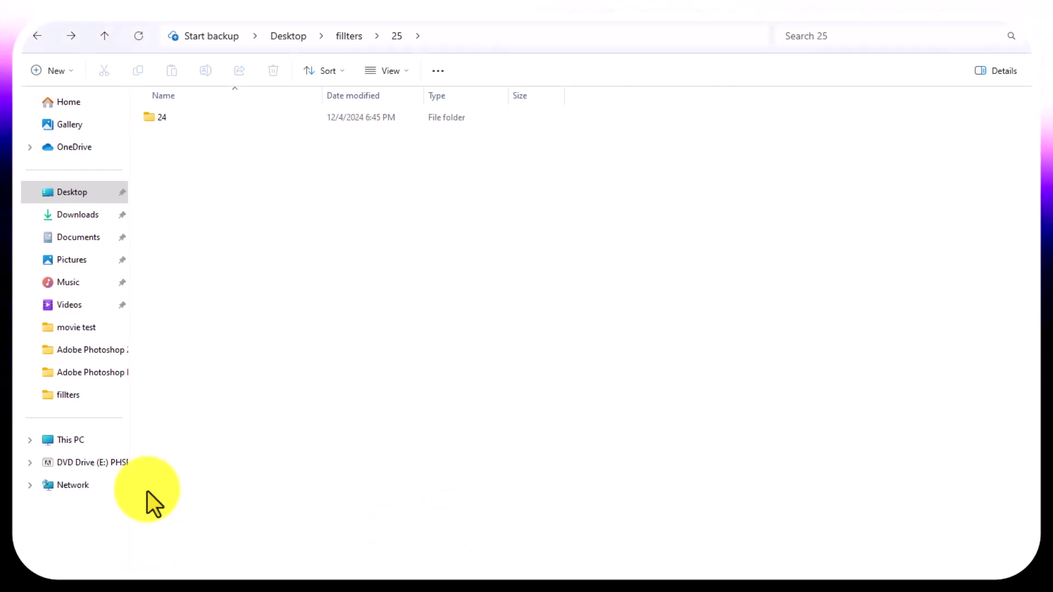
Open Desktop > fillters > 25 > 24 in File Explorer and select the External, Internal, Settings and Shared folders.
{"action": "left_click", "coordinate": [91, 439]}
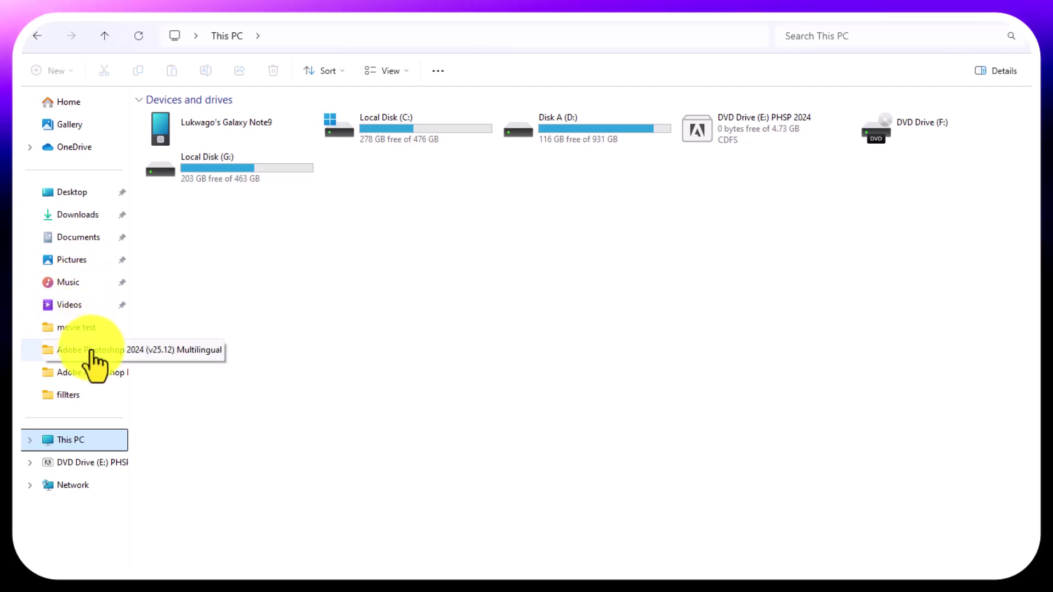
{"action": "left_click", "coordinate": [77, 193]}
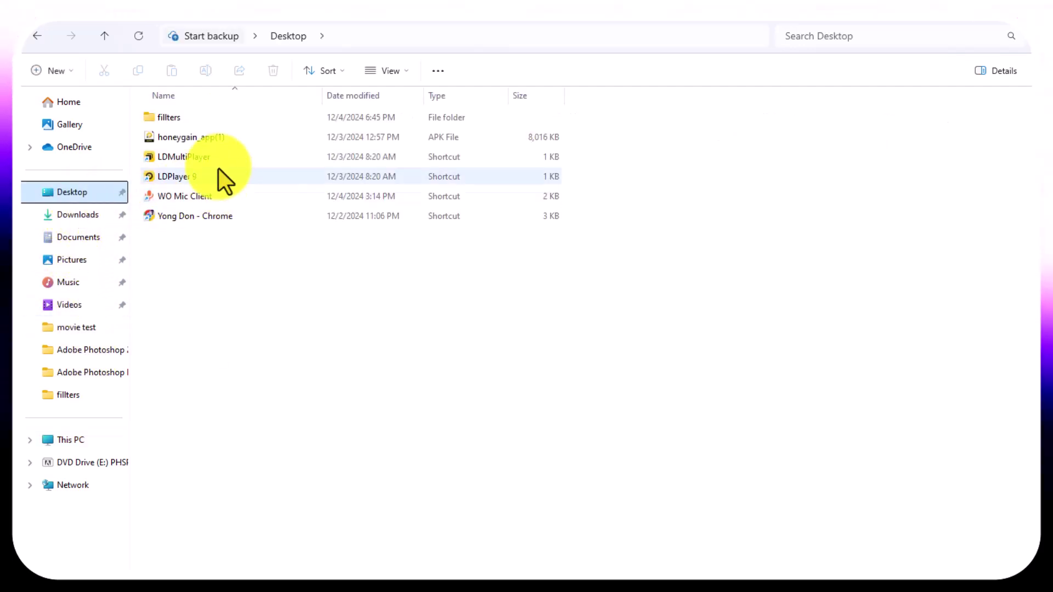
{"action": "double_click", "coordinate": [195, 123]}
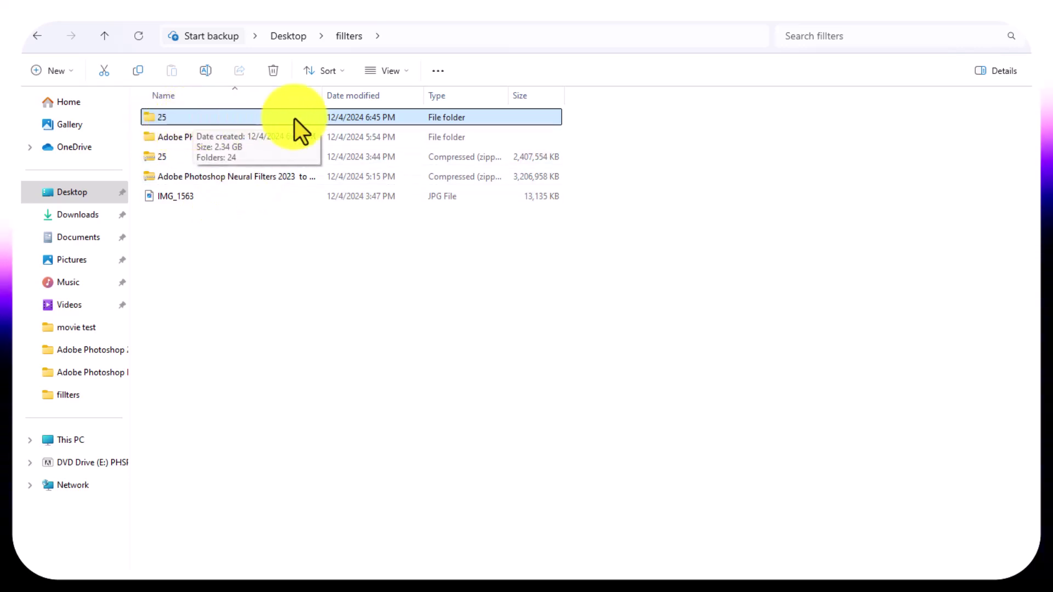
{"action": "double_click", "coordinate": [277, 118]}
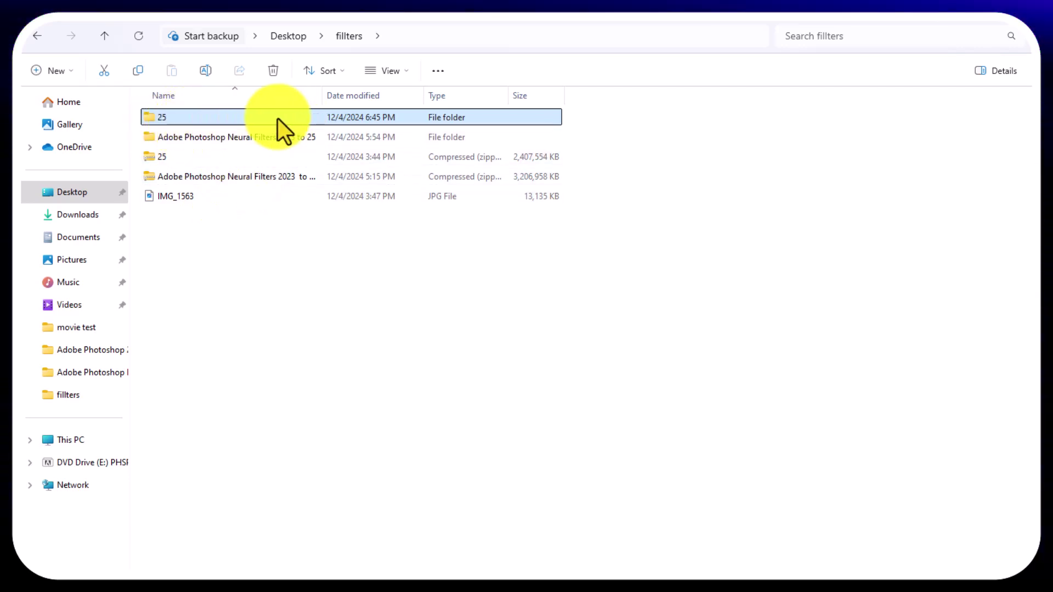
{"action": "double_click", "coordinate": [260, 120]}
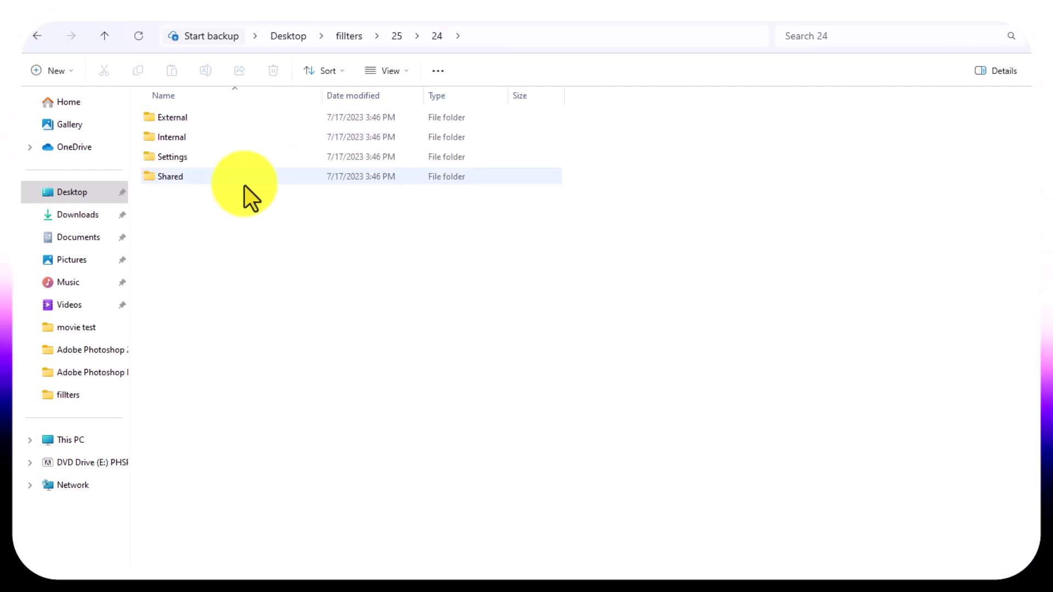
{"action": "left_click_drag", "start_coordinate": [255, 276], "coordinate": [219, 118]}
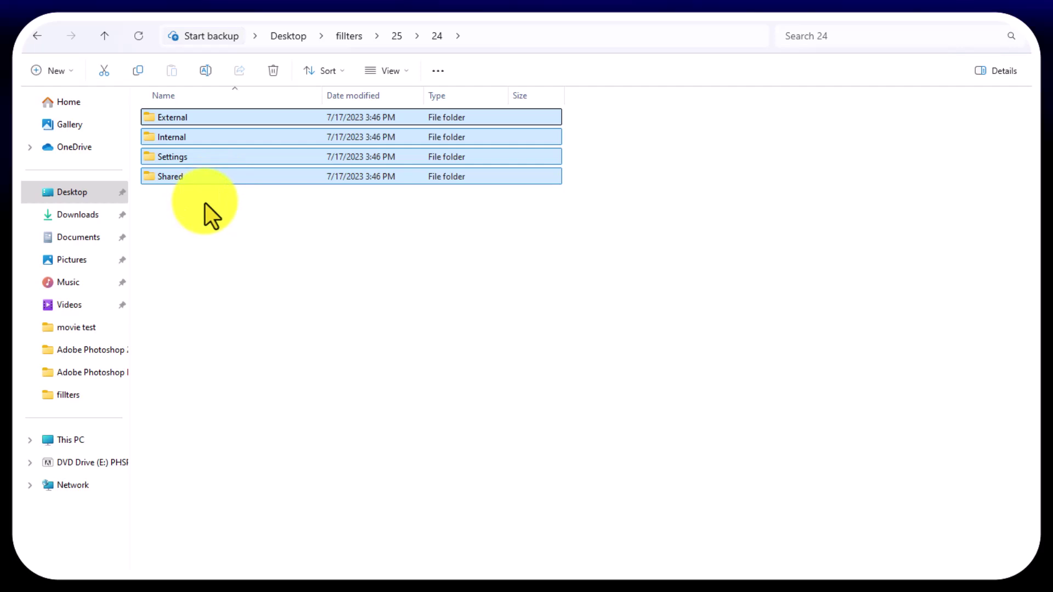
Open Local Disk (C:) from This PC in a new File Explorer tab.
{"action": "left_click", "coordinate": [217, 28]}
{"action": "left_click", "coordinate": [76, 443]}
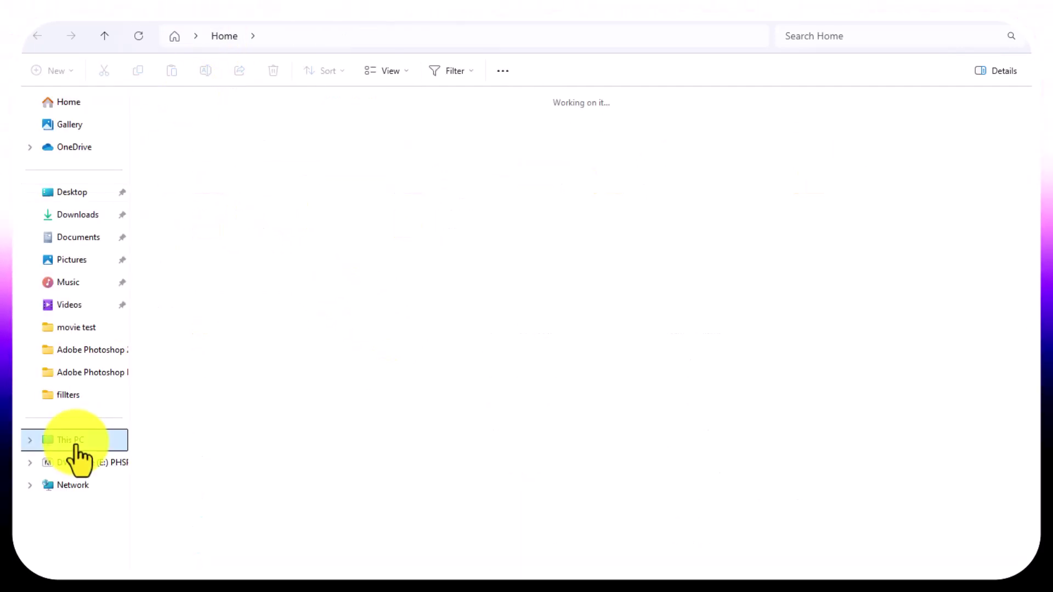
{"action": "key", "text": "super"}
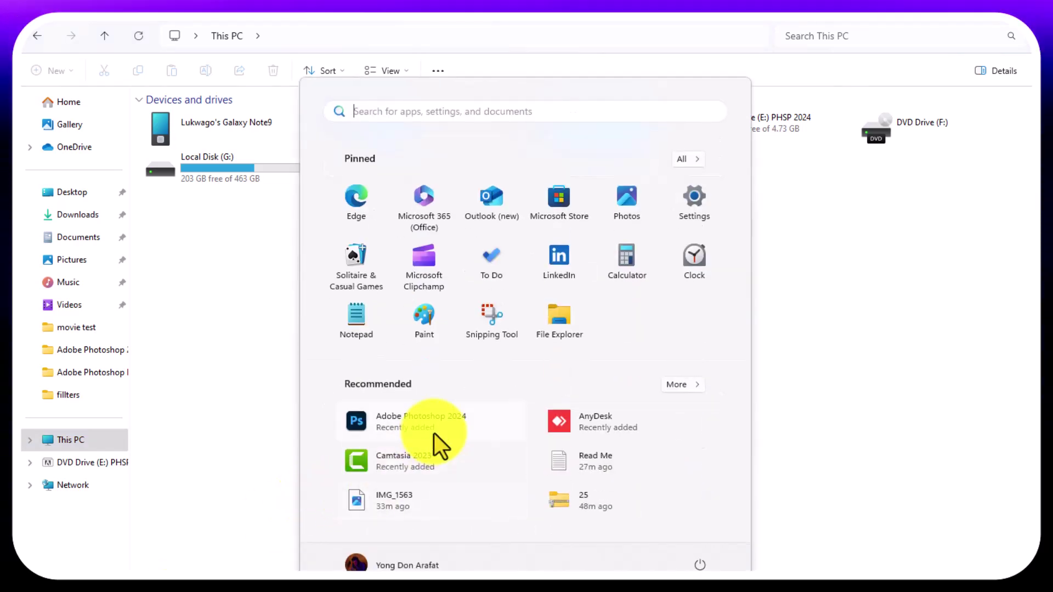
{"action": "left_click", "coordinate": [775, 369]}
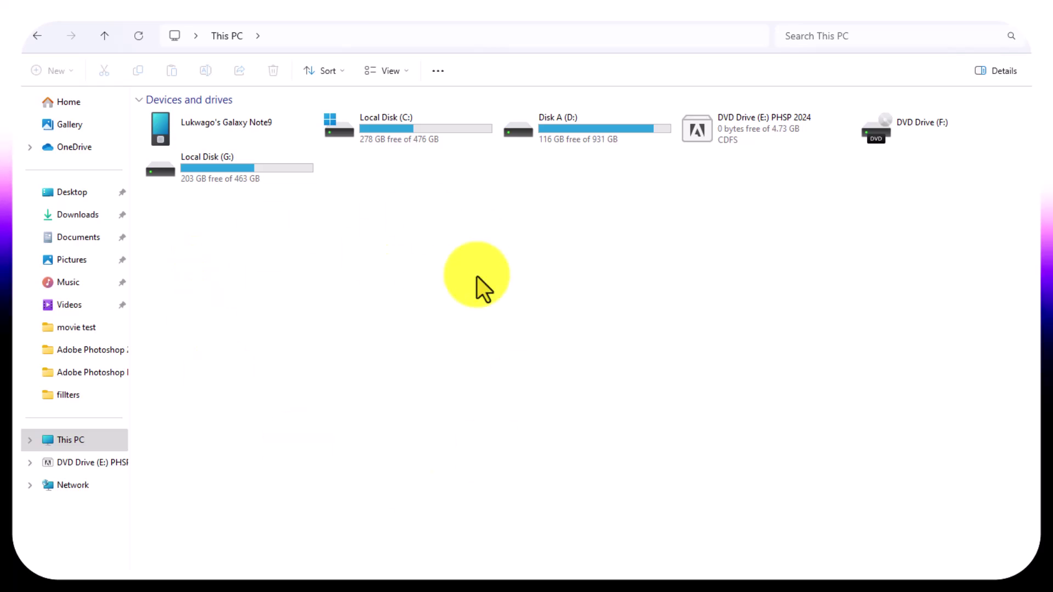
{"action": "double_click", "coordinate": [432, 135]}
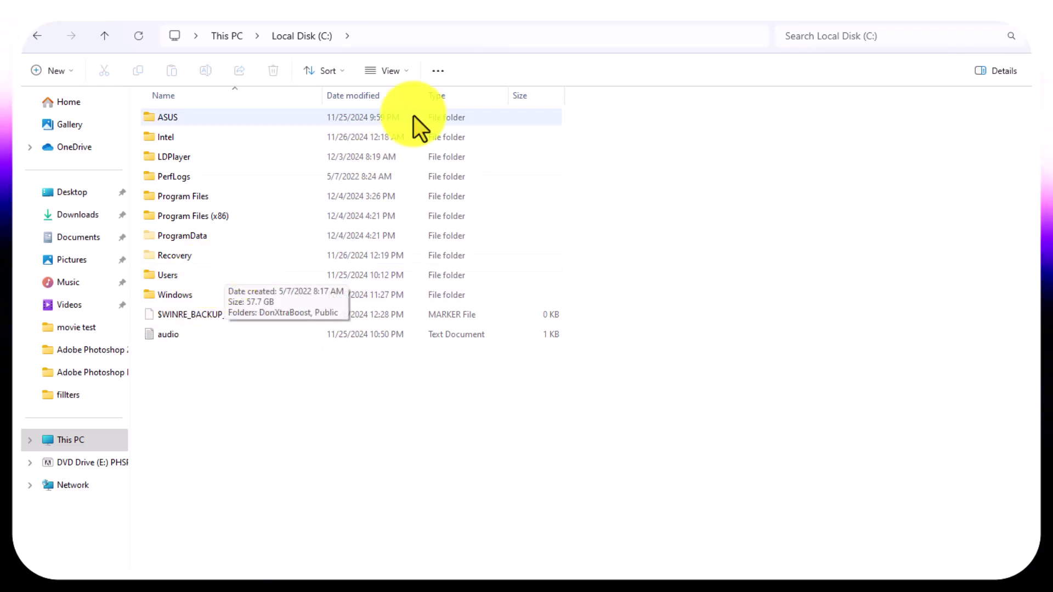
Turn the display of hidden items off and back on for Local Disk (C:).
{"action": "left_click", "coordinate": [406, 70]}
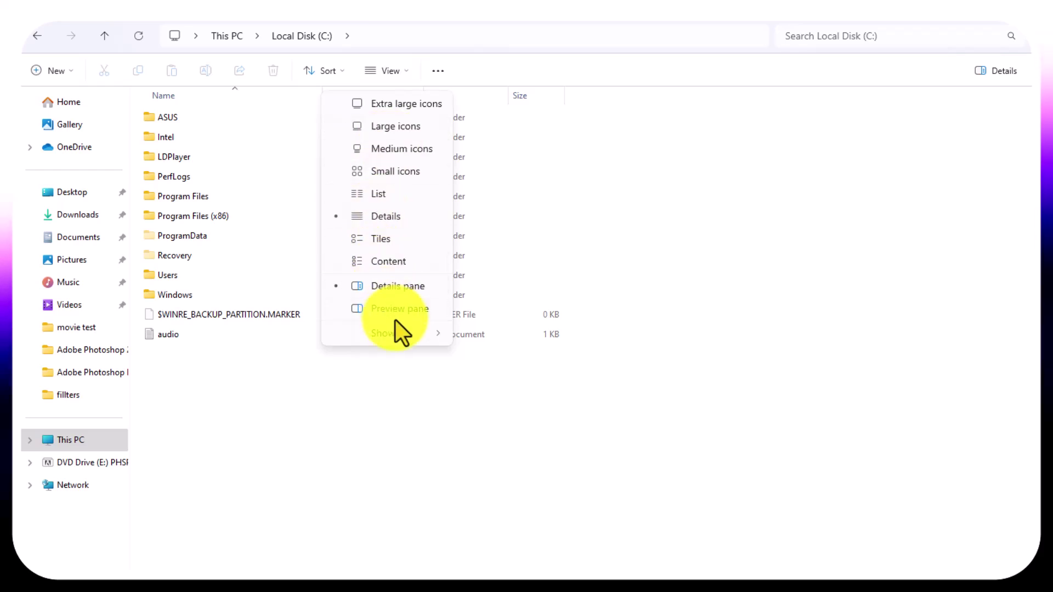
{"action": "mouse_move", "coordinate": [399, 333]}
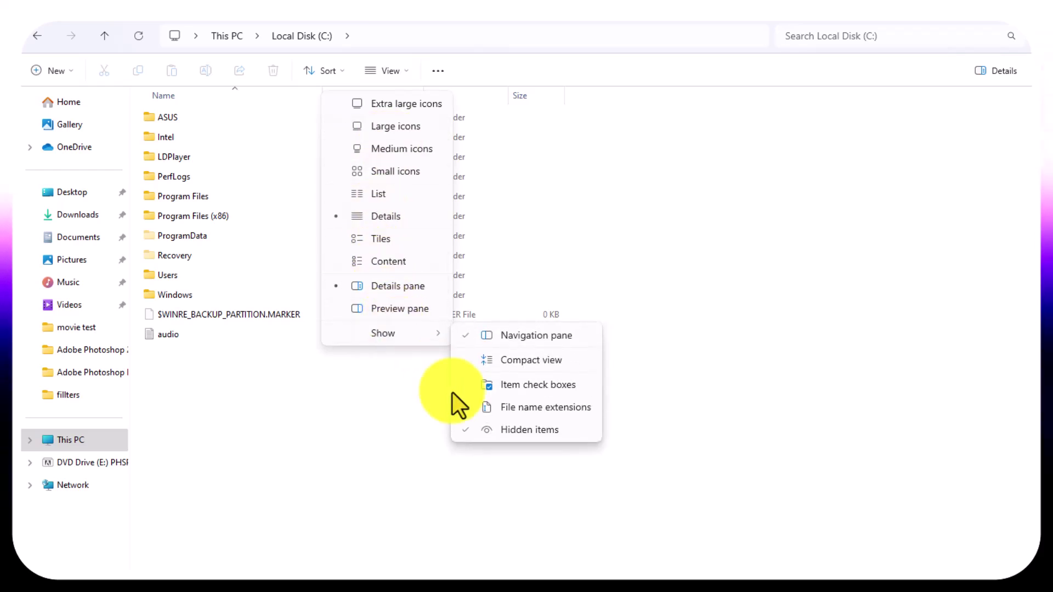
{"action": "left_click", "coordinate": [470, 429]}
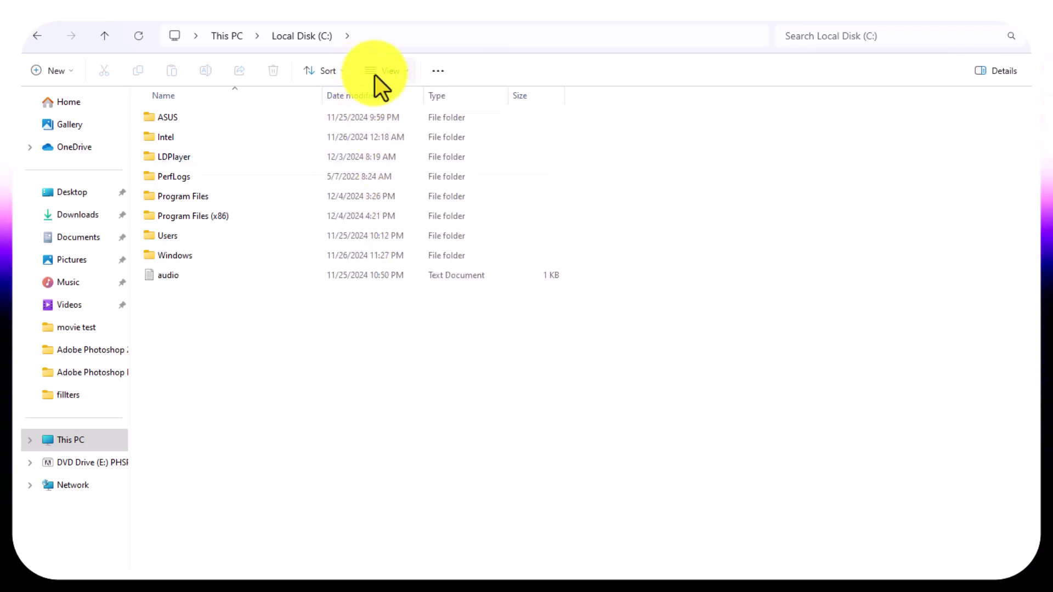
{"action": "left_click", "coordinate": [402, 77]}
{"action": "mouse_move", "coordinate": [366, 334]}
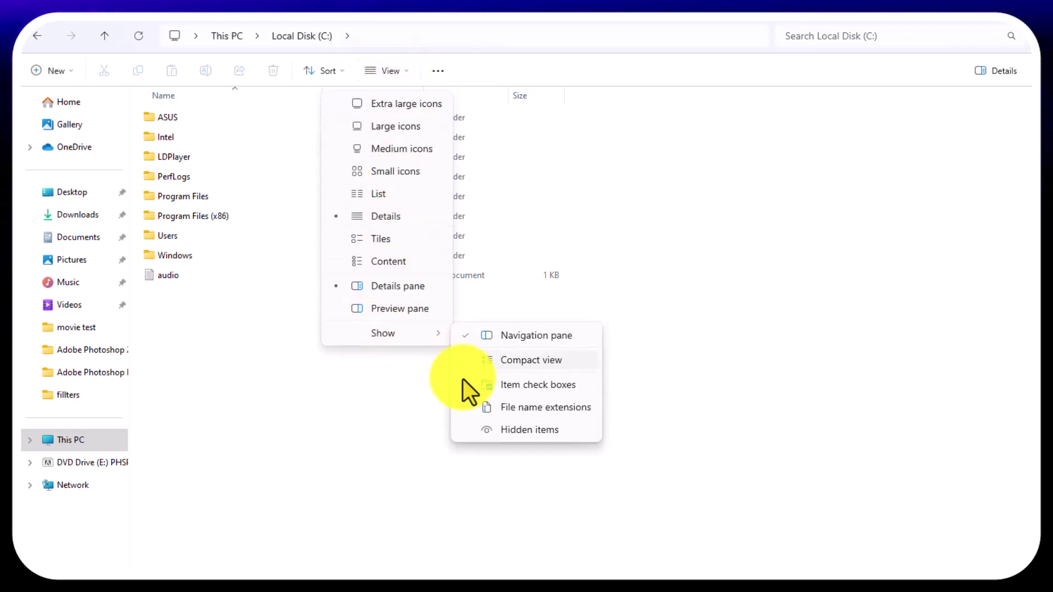
{"action": "left_click", "coordinate": [469, 430]}
Open the Users folder and the user's profile folder, then select AppData and check that hidden items are shown.
{"action": "double_click", "coordinate": [216, 271]}
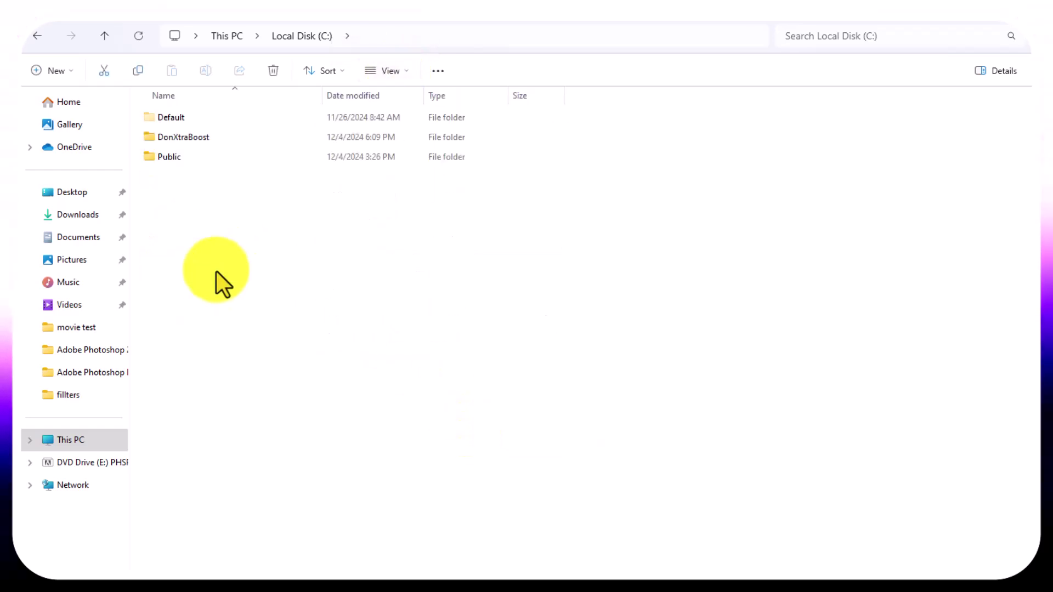
{"action": "double_click", "coordinate": [222, 141]}
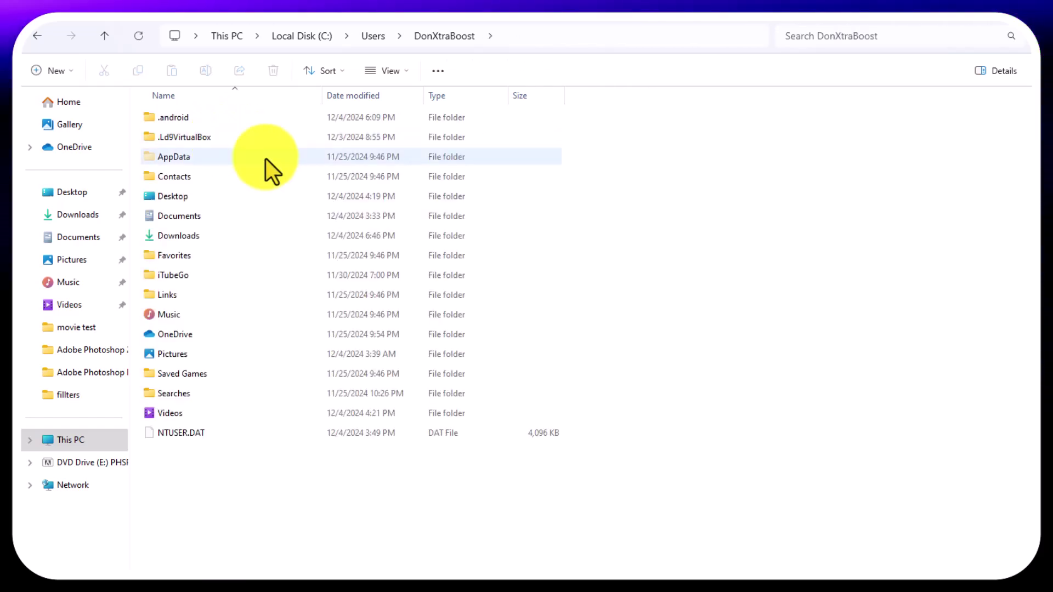
{"action": "left_click", "coordinate": [192, 159]}
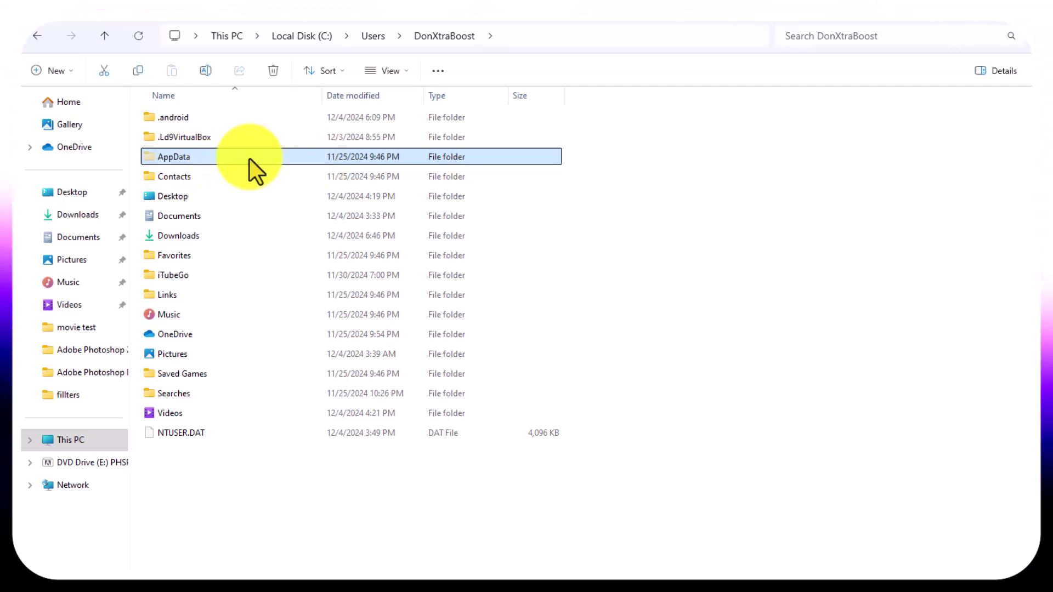
{"action": "left_click", "coordinate": [407, 74]}
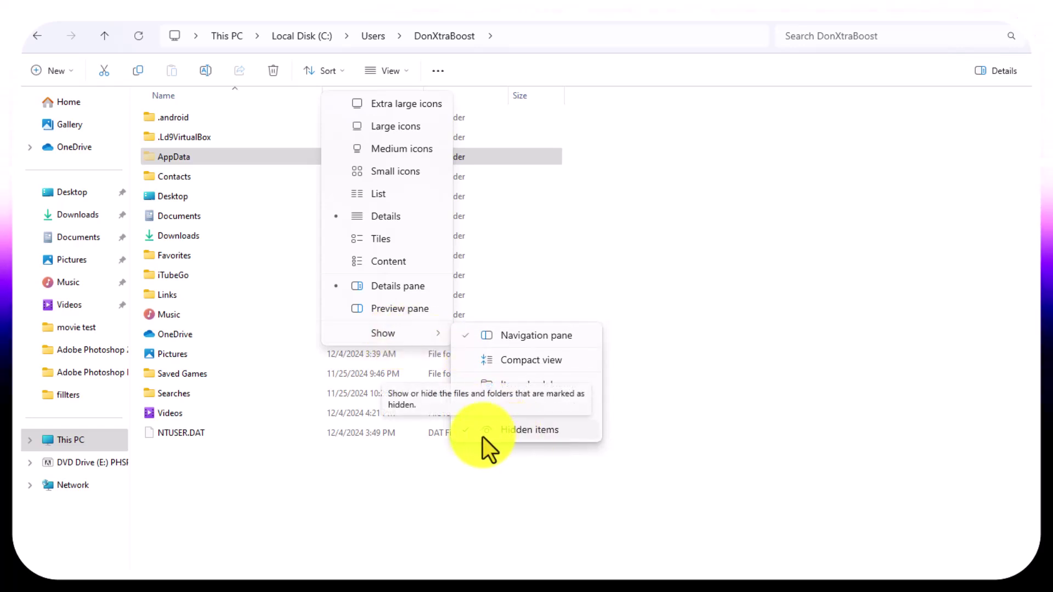
{"action": "left_click", "coordinate": [259, 160]}
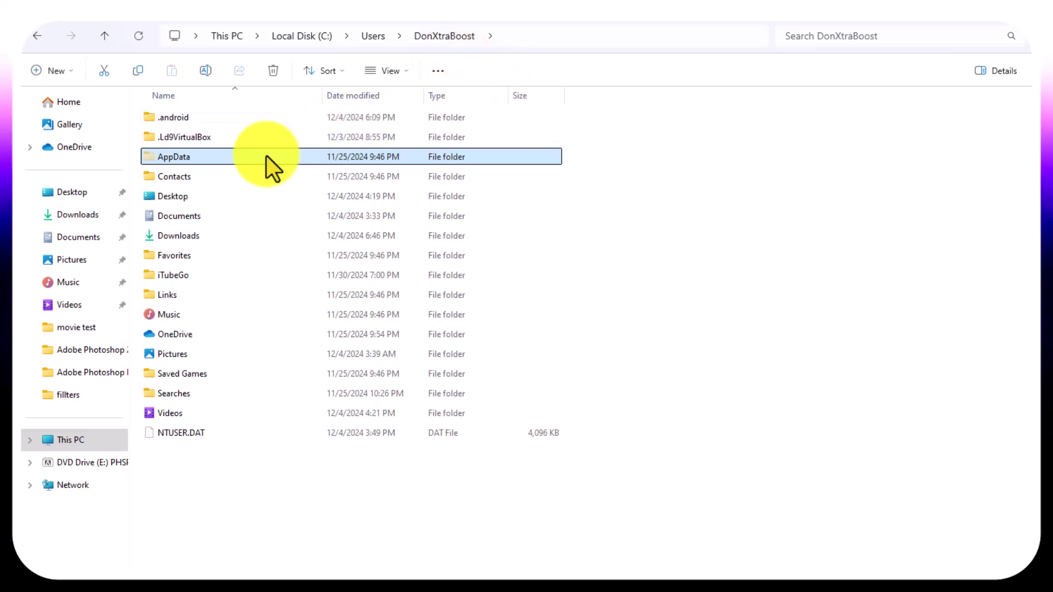
Open AppData > Roaming > Adobe > UXP inside the user's profile folder.
{"action": "double_click", "coordinate": [236, 160]}
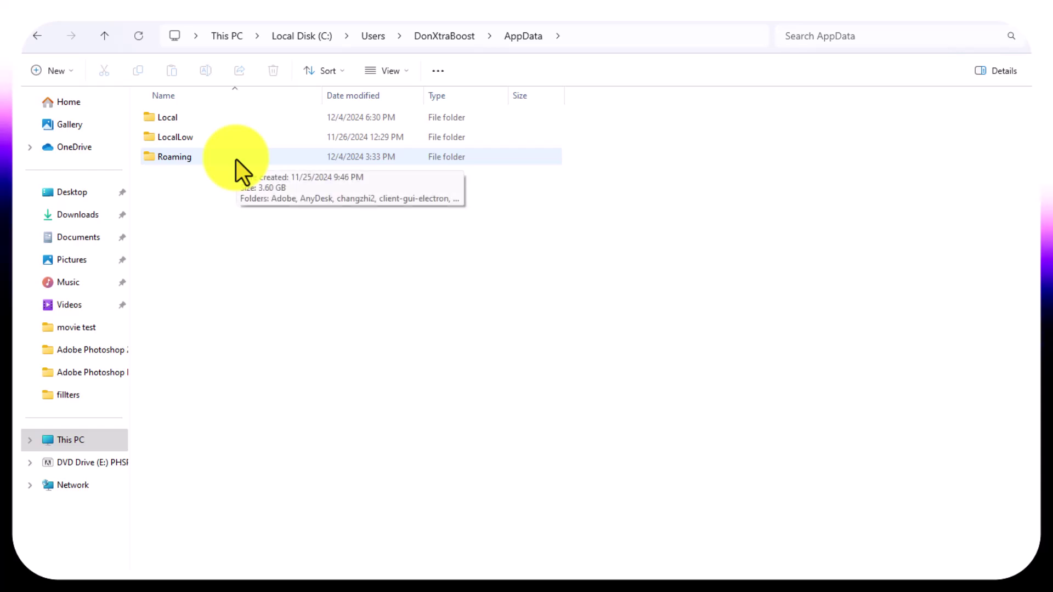
{"action": "double_click", "coordinate": [236, 159]}
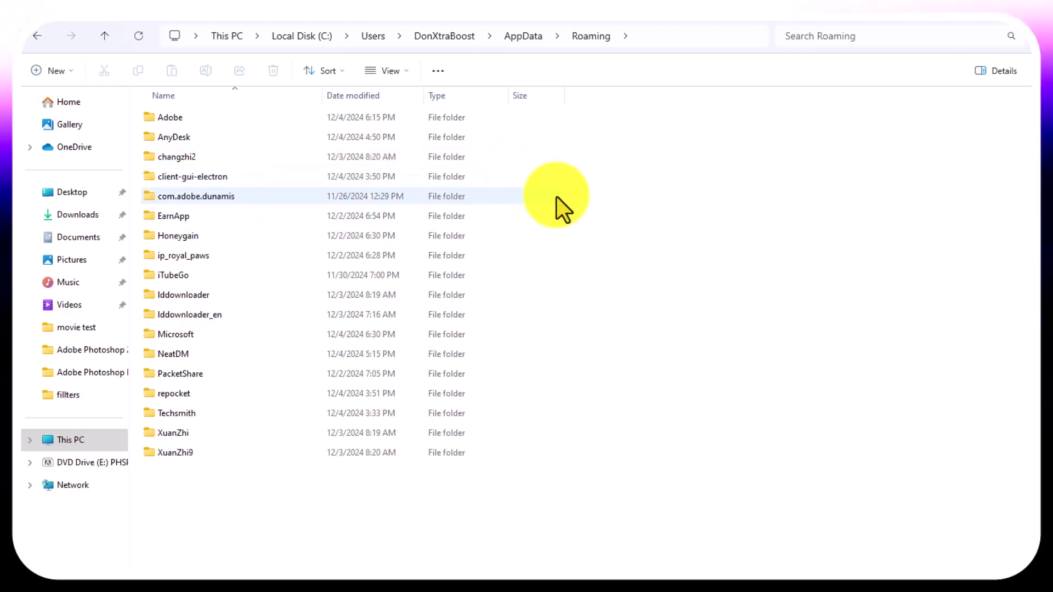
{"action": "double_click", "coordinate": [191, 121]}
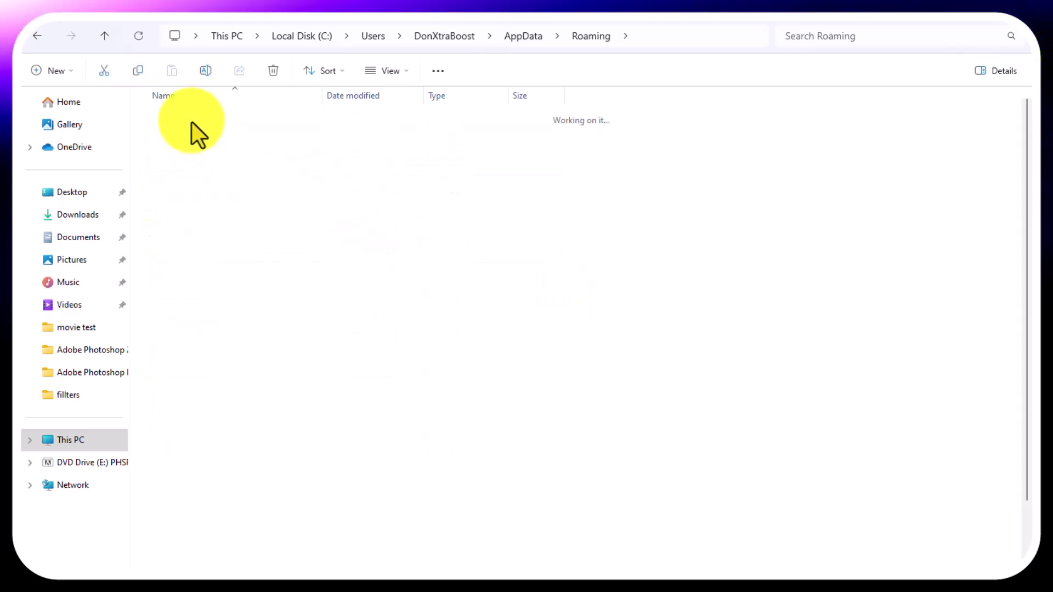
{"action": "scroll", "coordinate": [294, 331], "scroll_direction": "down", "scroll_amount": 1}
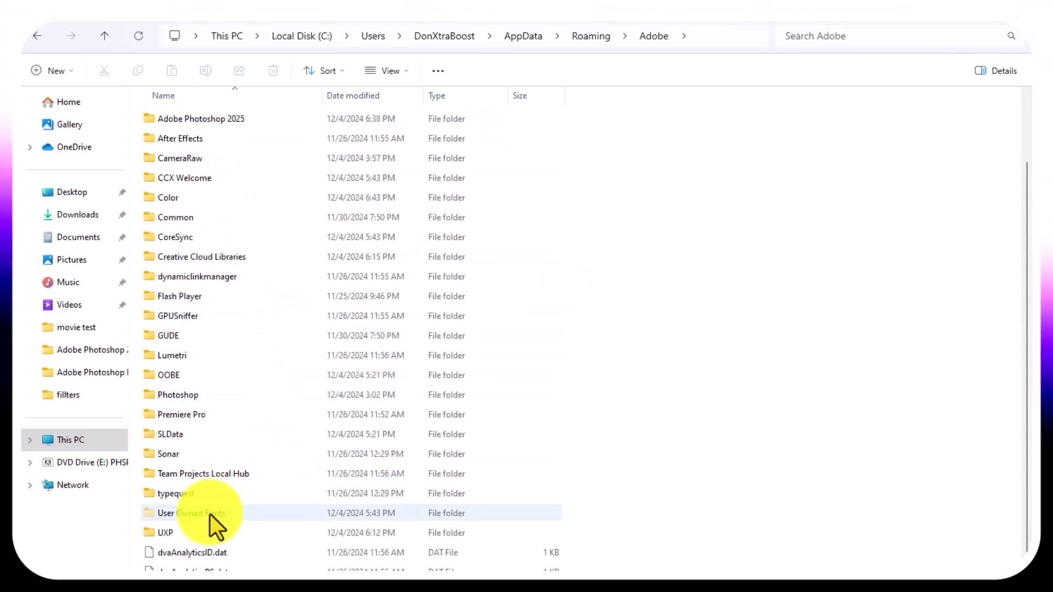
{"action": "left_click", "coordinate": [190, 535]}
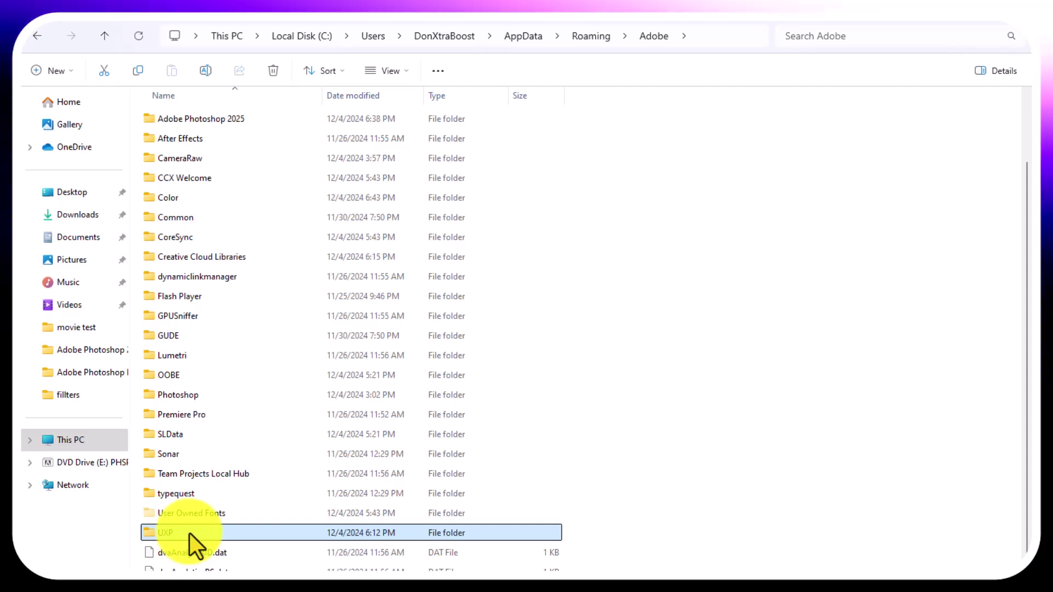
{"action": "double_click", "coordinate": [190, 534]}
Open PluginsStorage > PHSP > 25 inside the UXP folder.
{"action": "double_click", "coordinate": [200, 116]}
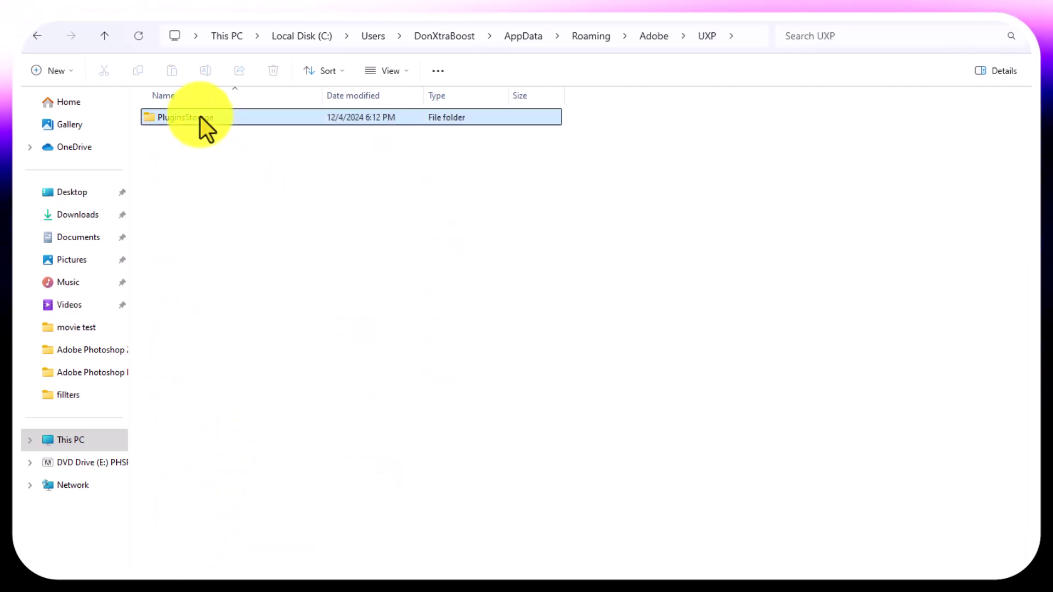
{"action": "left_click", "coordinate": [199, 117]}
{"action": "double_click", "coordinate": [200, 116]}
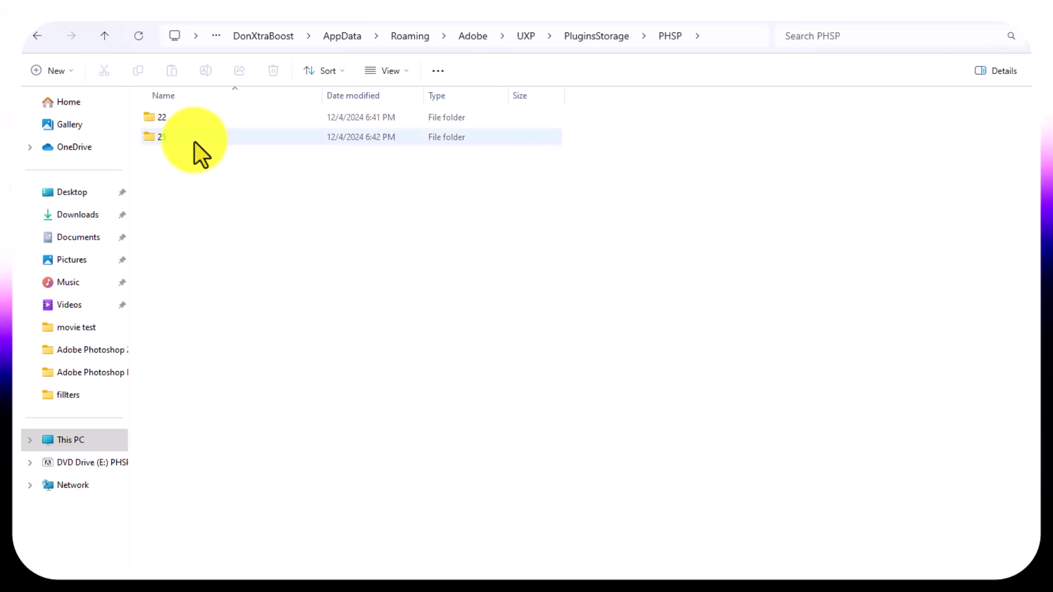
{"action": "double_click", "coordinate": [195, 142]}
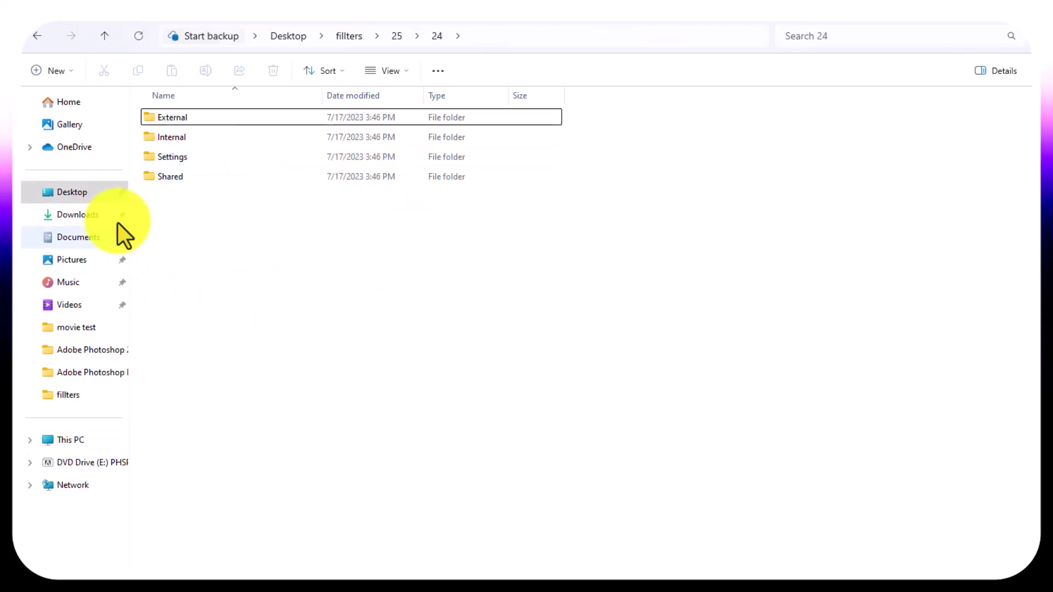
Copy the External, Internal, Settings and Shared folders from Desktop > fillters > 25 > 24 and return to the PHSP > 25 folder.
{"action": "left_click_drag", "start_coordinate": [283, 304], "coordinate": [225, 121]}
{"action": "left_click_drag", "start_coordinate": [157, 88], "coordinate": [143, 76]}
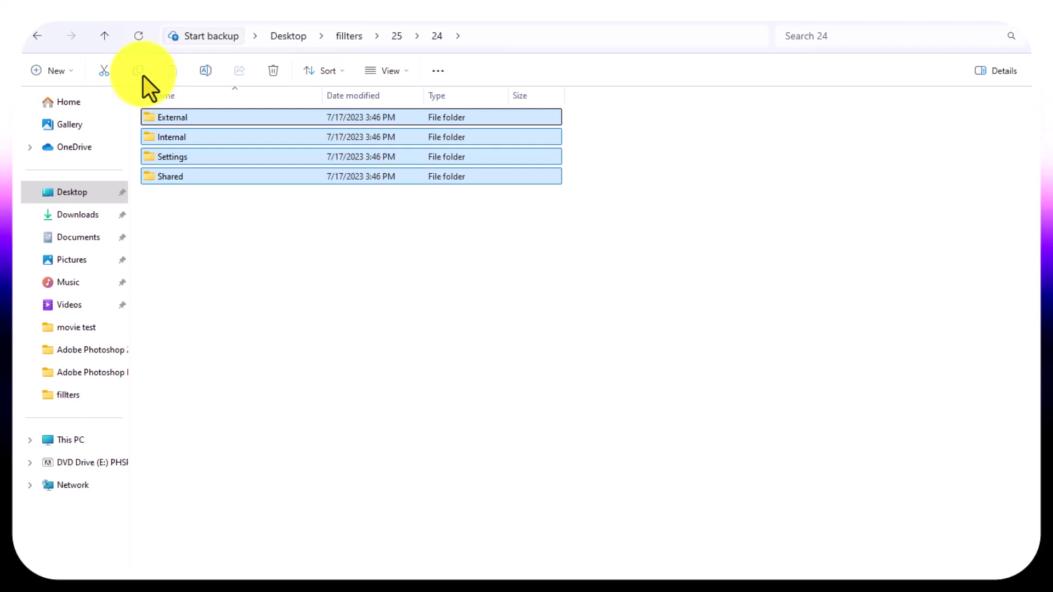
{"action": "key", "text": "ctrl+Tab"}
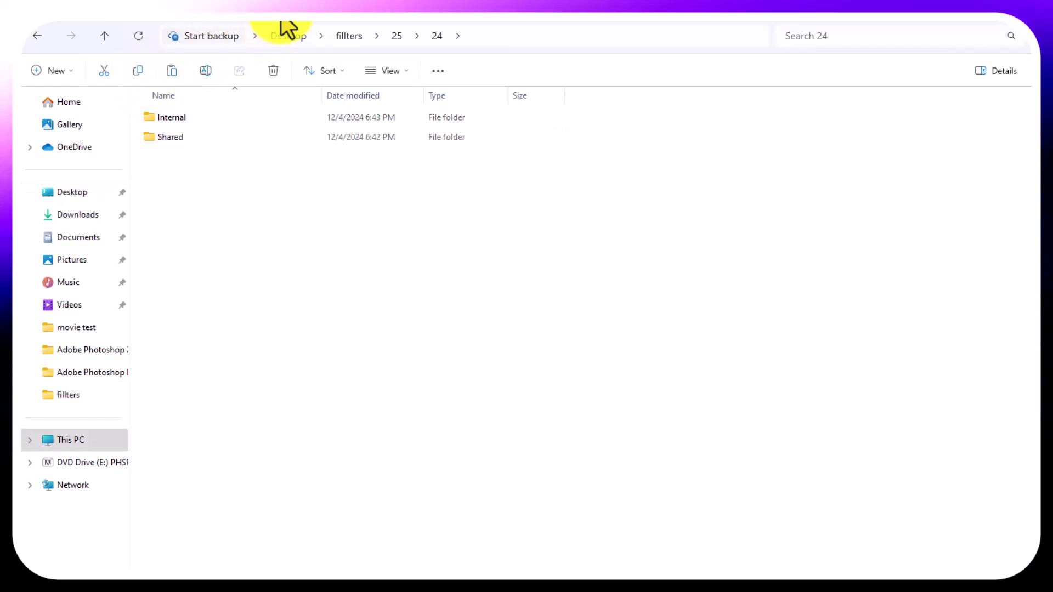
Delete the existing Internal and Shared folders from PHSP > 25 and paste the copied filter folders in their place.
{"action": "left_click_drag", "start_coordinate": [269, 252], "coordinate": [225, 109]}
{"action": "left_click", "coordinate": [272, 71]}
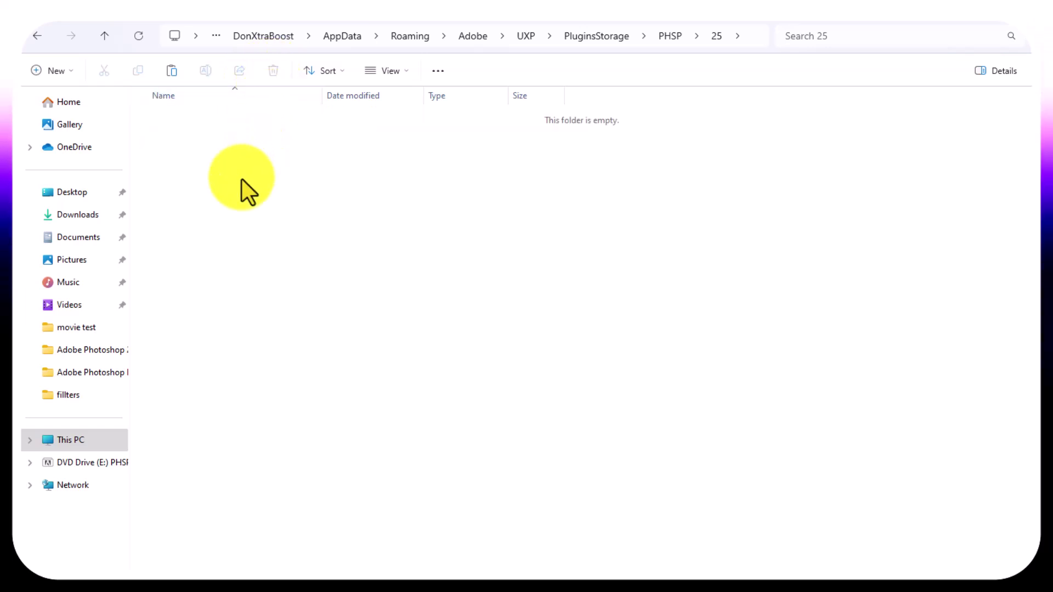
{"action": "left_click", "coordinate": [172, 71]}
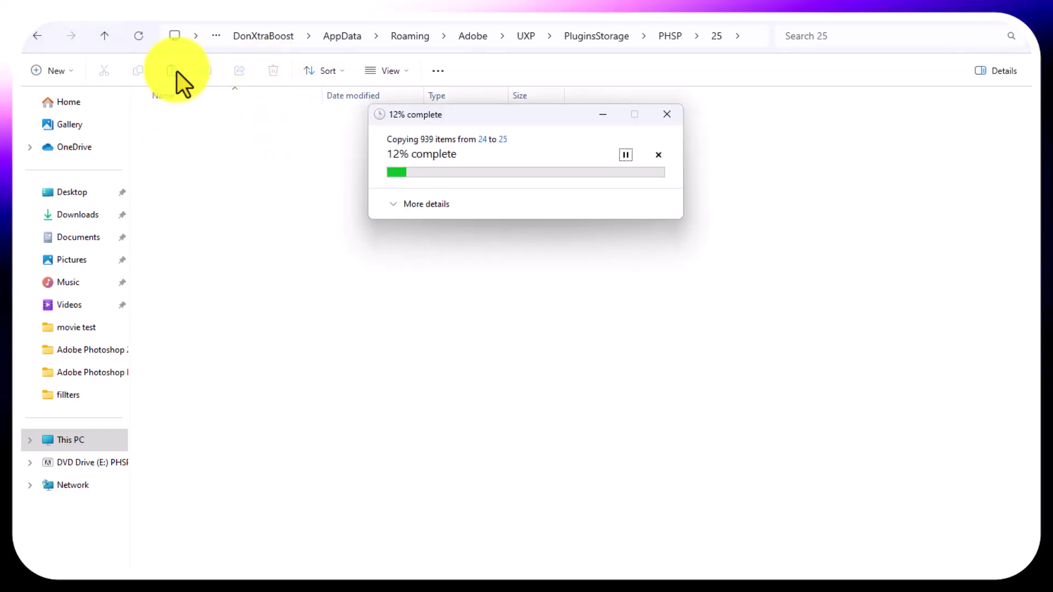
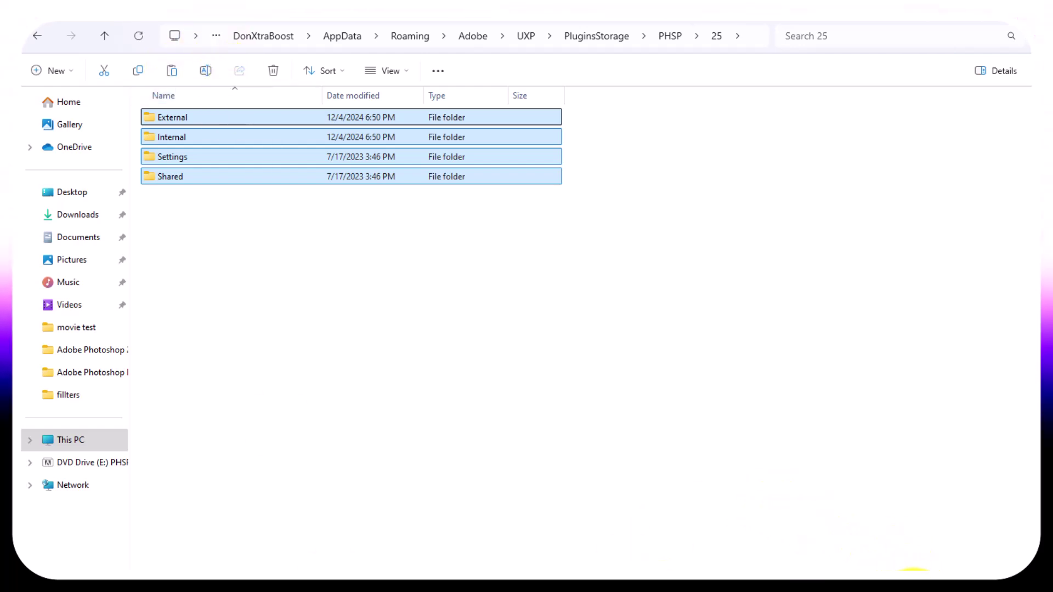
Turn off Wi-Fi in the Windows quick settings and return to the PHSP > 25 folder.
{"action": "key", "text": "super+a"}
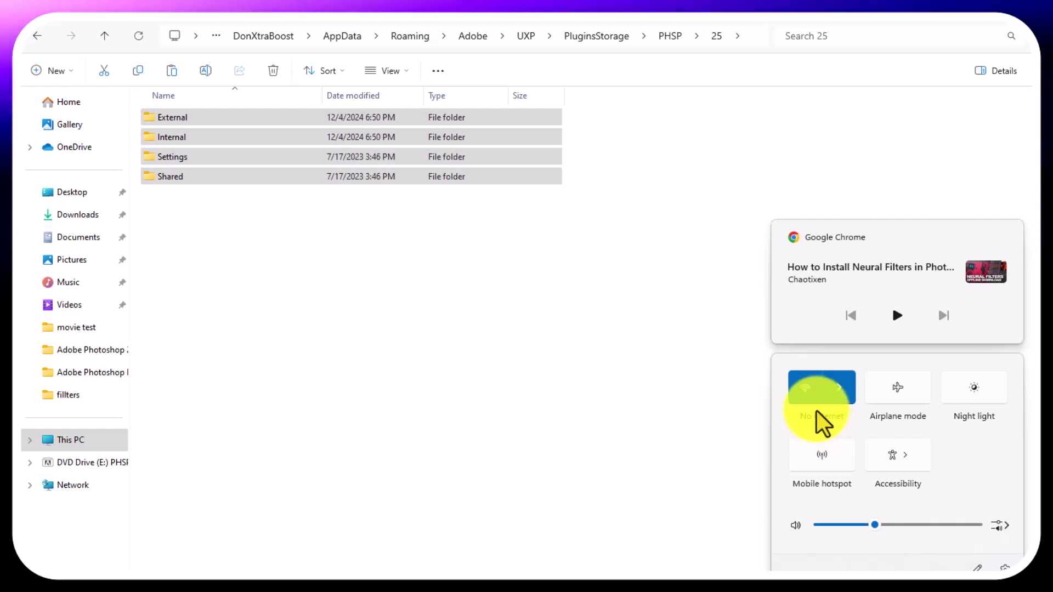
{"action": "left_click", "coordinate": [806, 391]}
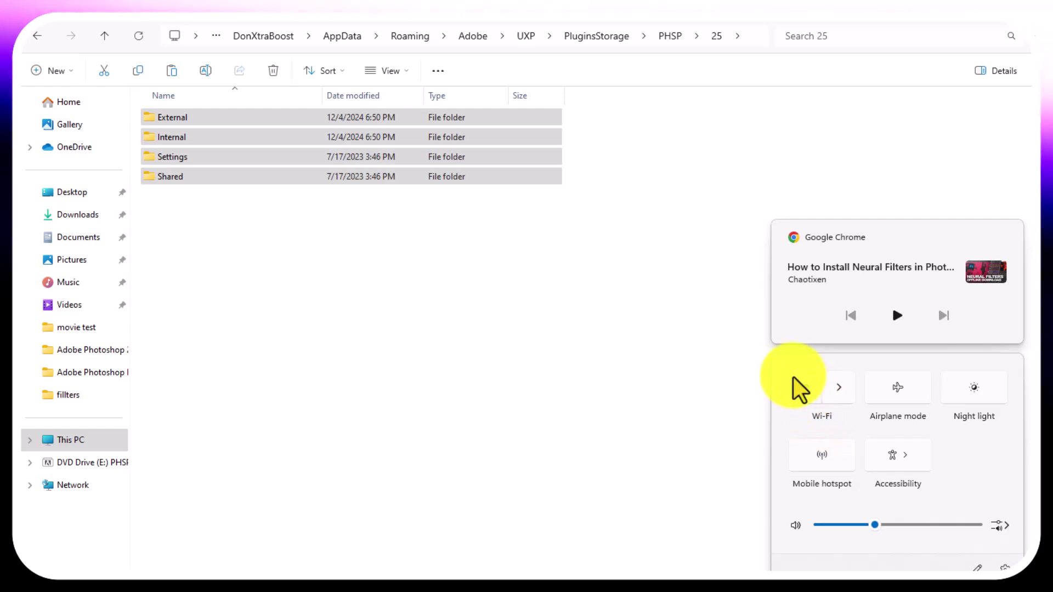
{"action": "left_click", "coordinate": [600, 340]}
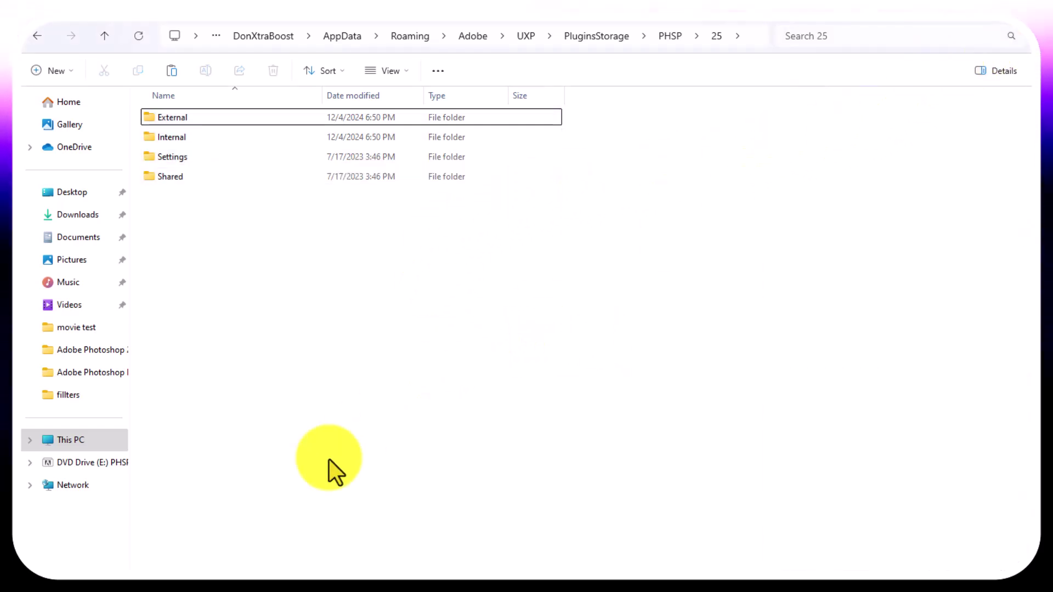
Search Windows for "pho" and launch Adobe Photoshop 2024.
{"action": "key", "text": "super"}
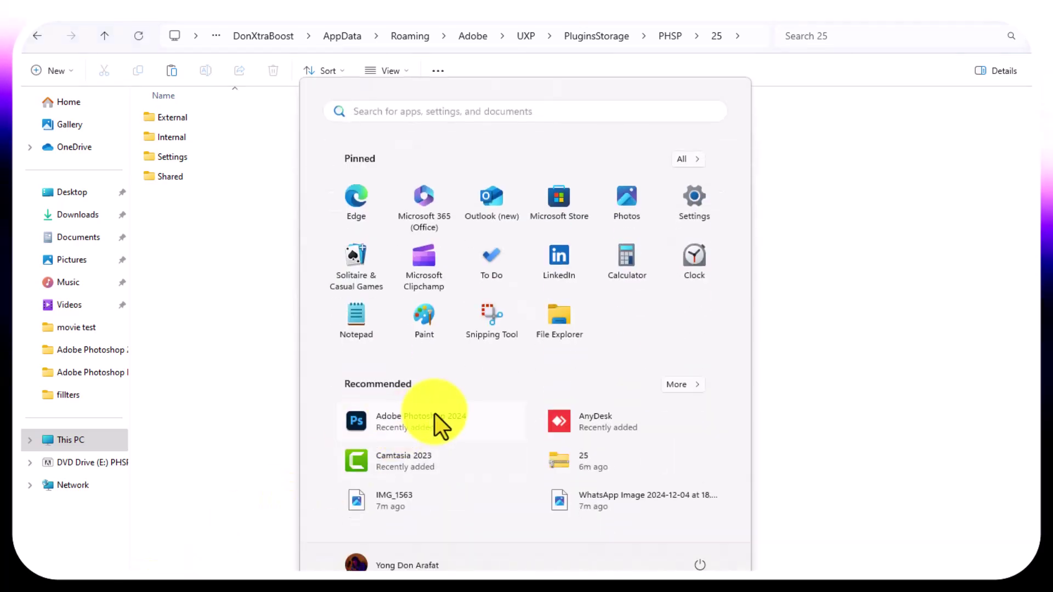
{"action": "type", "text": "pho"}
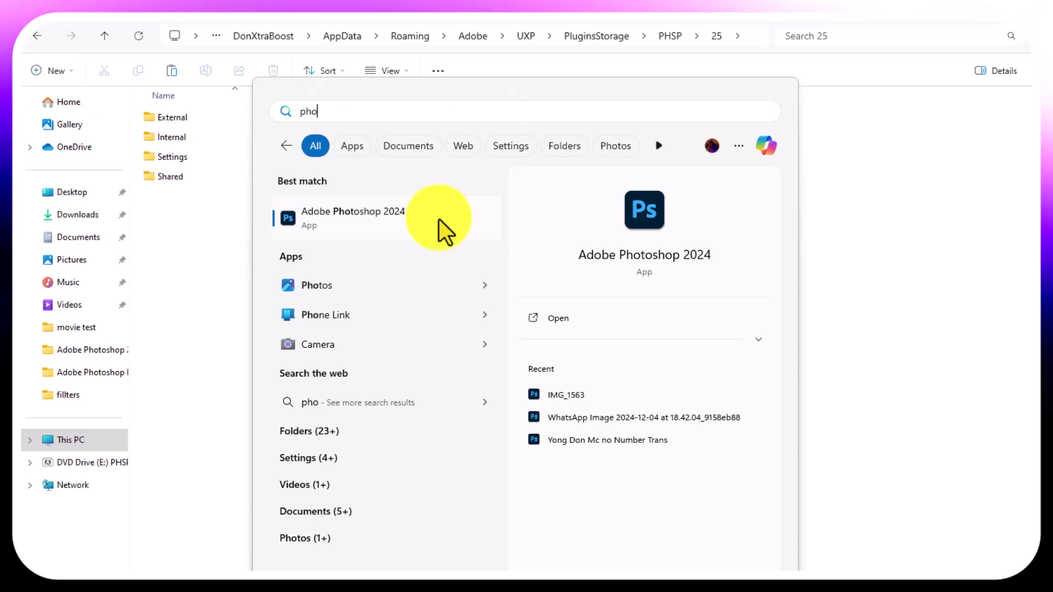
{"action": "right_click", "coordinate": [438, 219]}
{"action": "left_click", "coordinate": [475, 236]}
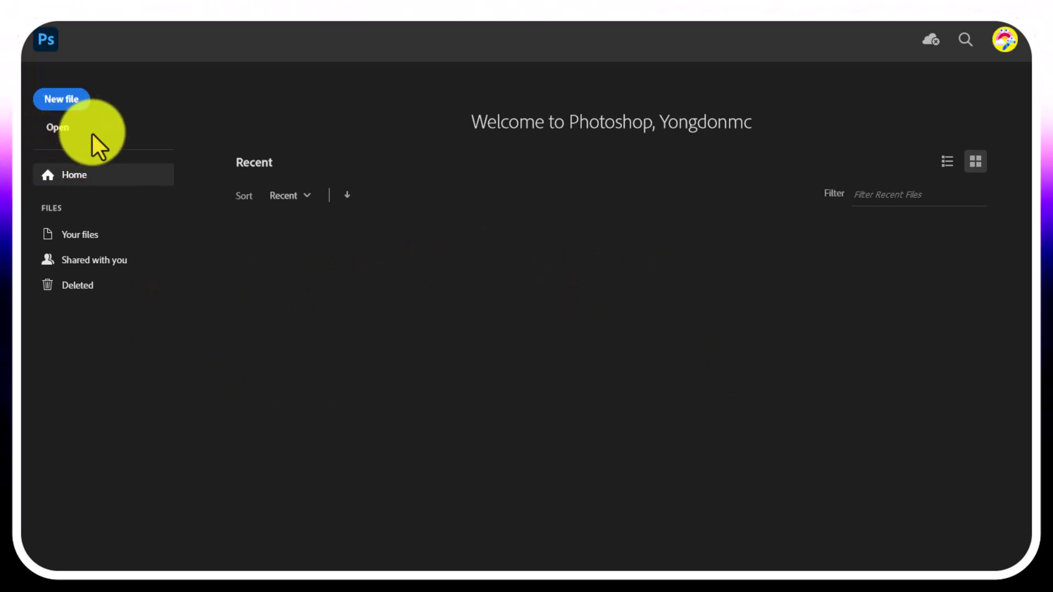
Open the image IMG_1563 from the Desktop > fillters folder in Photoshop.
{"action": "left_click", "coordinate": [57, 128]}
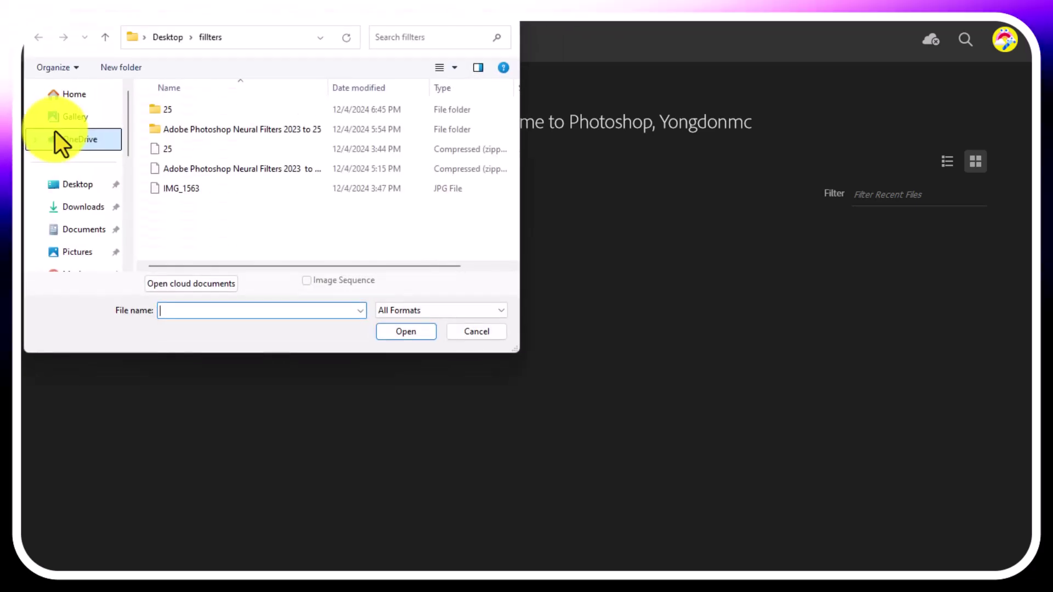
{"action": "left_click", "coordinate": [180, 194]}
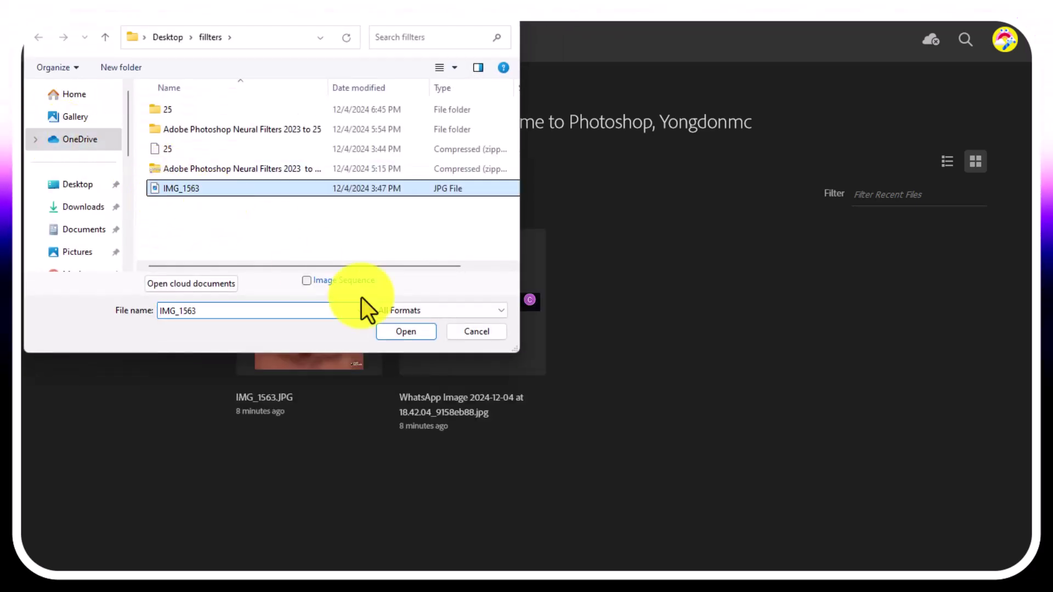
{"action": "left_click", "coordinate": [420, 337]}
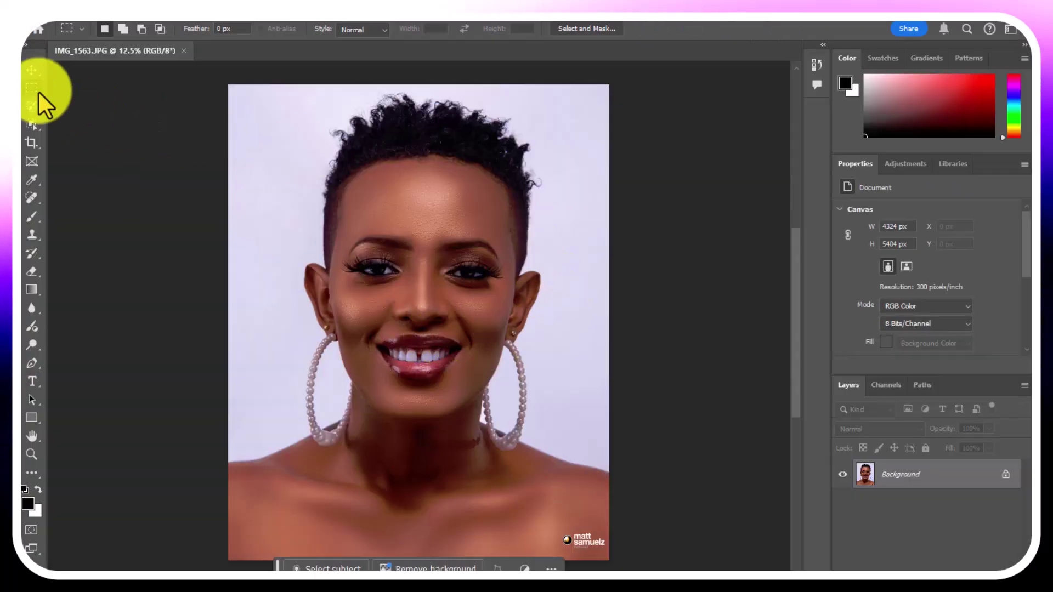
Activate the Move tool, unlock the Background layer and open the Neural Filters workspace.
{"action": "left_click", "coordinate": [32, 73]}
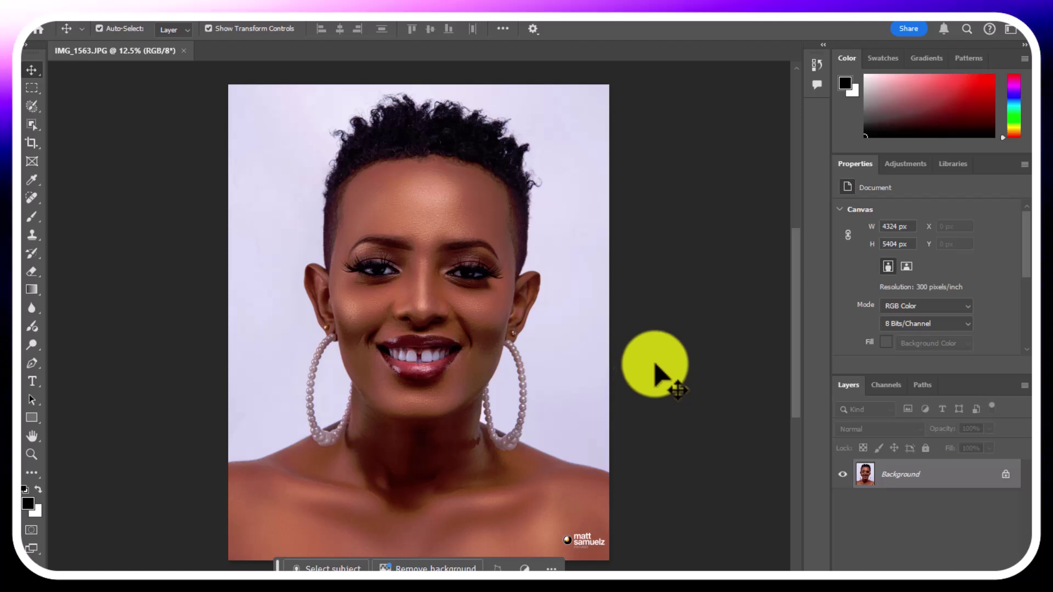
{"action": "left_click", "coordinate": [1005, 475]}
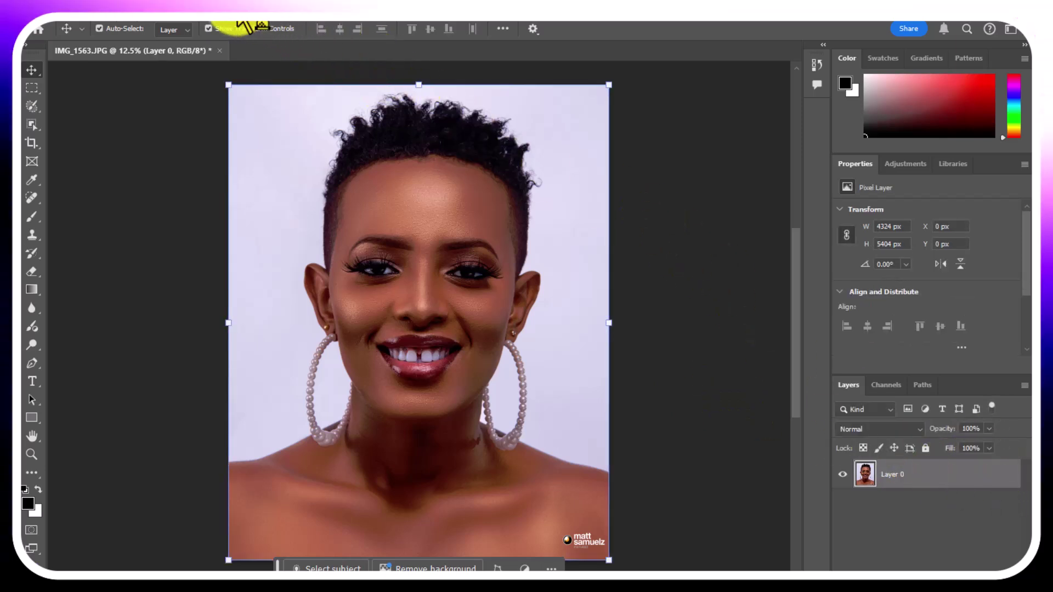
{"action": "left_click", "coordinate": [216, 19]}
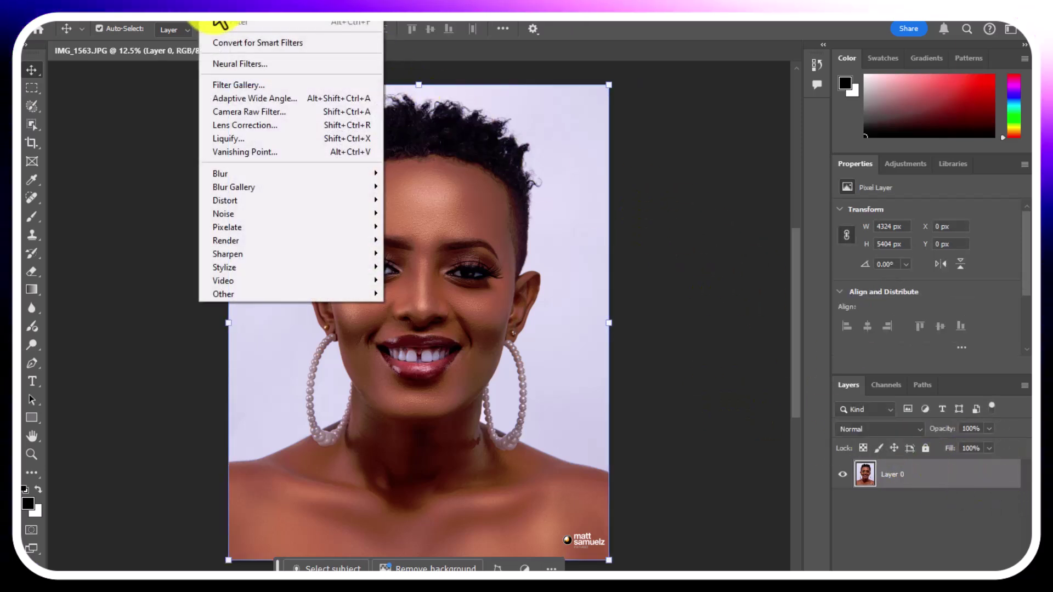
{"action": "left_click", "coordinate": [248, 65]}
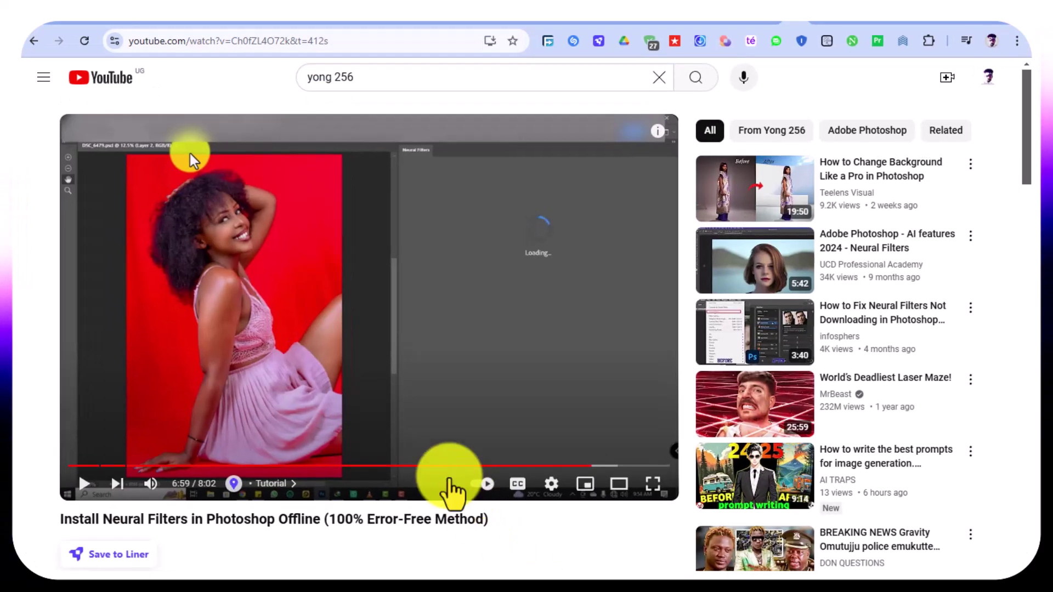
Switch to YouTube and look over the description of the video "Install Neural Filters in Photoshop Offline (100% Error-Free Method)".
{"action": "scroll", "coordinate": [340, 470], "scroll_direction": "down", "scroll_amount": 4}
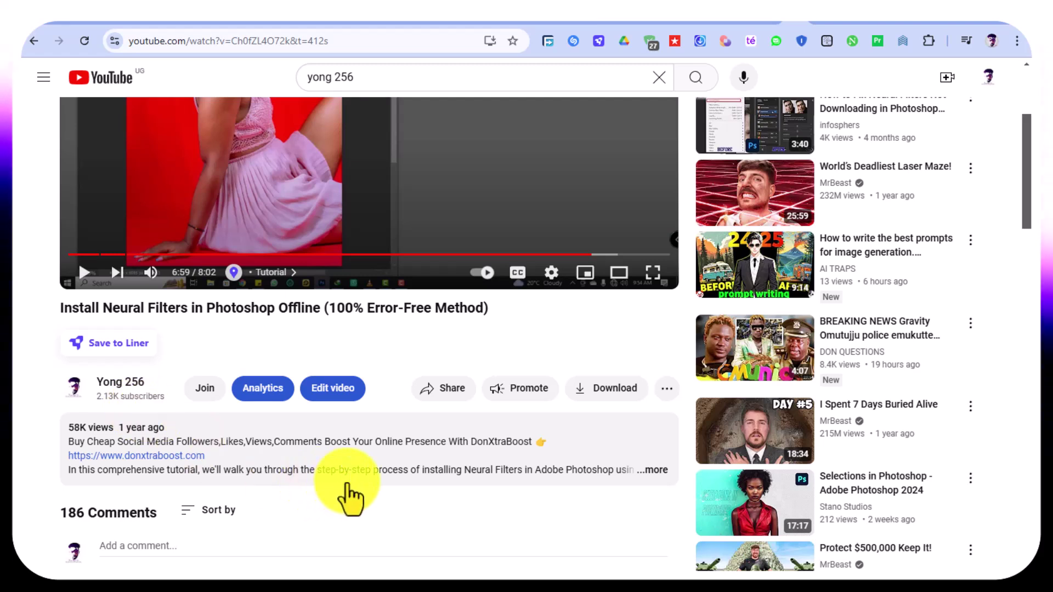
{"action": "scroll", "coordinate": [348, 496], "scroll_direction": "up", "scroll_amount": 3}
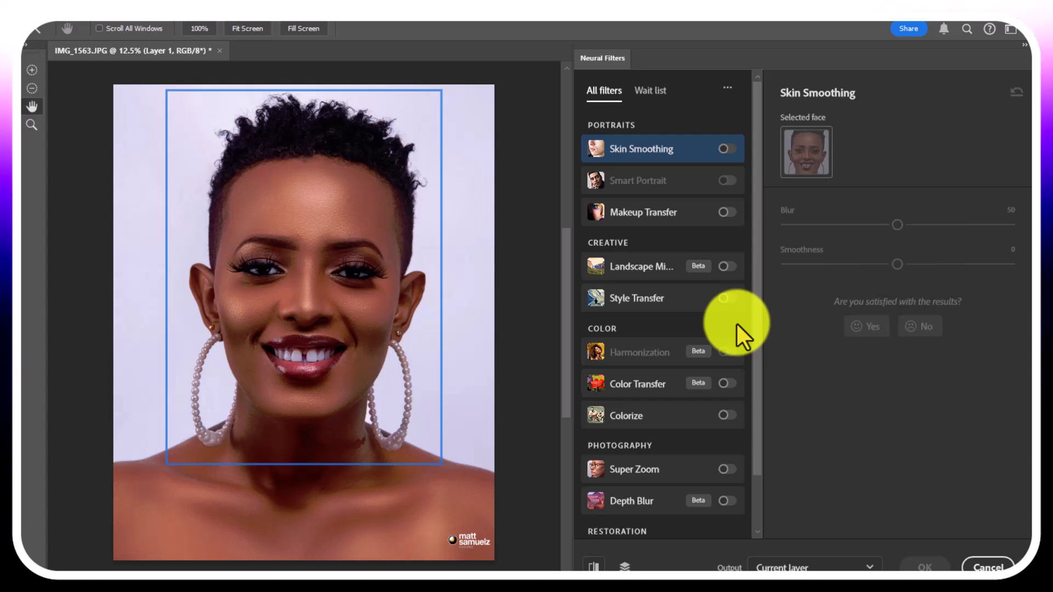
Return to Photoshop and examine the Neural Filters list from Portraits down to Restoration to see which filters are installed.
{"action": "scroll", "coordinate": [735, 323], "scroll_direction": "down", "scroll_amount": 2}
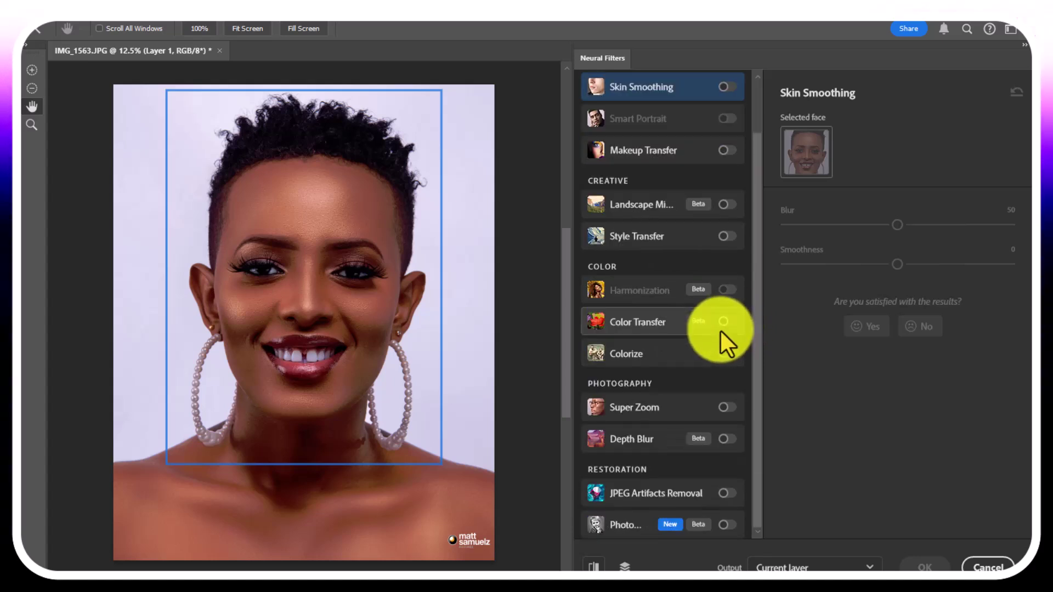
{"action": "scroll", "coordinate": [716, 331], "scroll_direction": "up", "scroll_amount": 2}
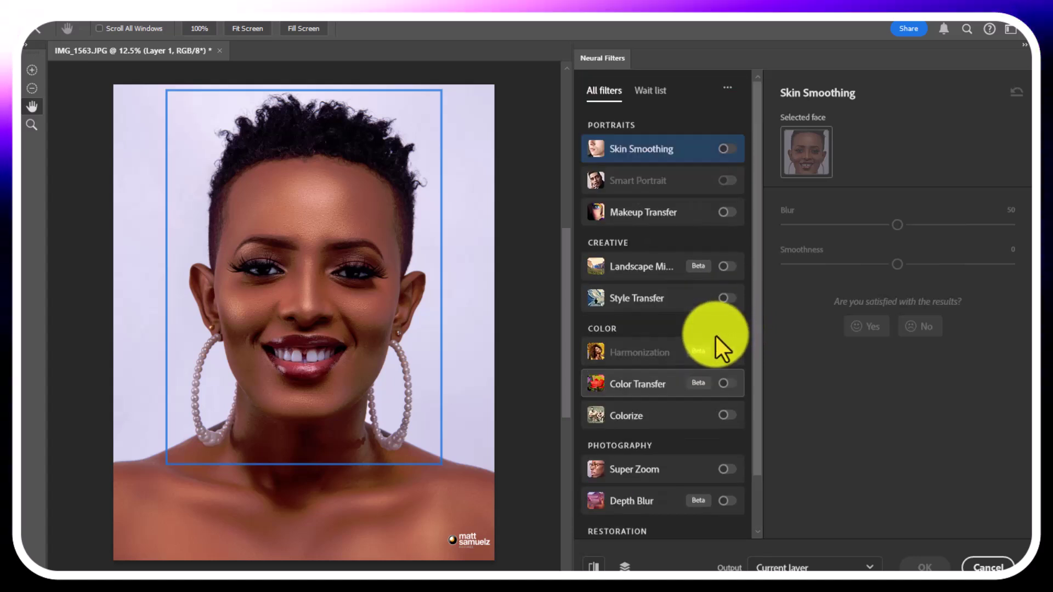
Check the Skin Smoothing and Makeup Transfer filters and the list down to Restoration, and cancel out of the Neural Filters workspace.
{"action": "left_click", "coordinate": [725, 149]}
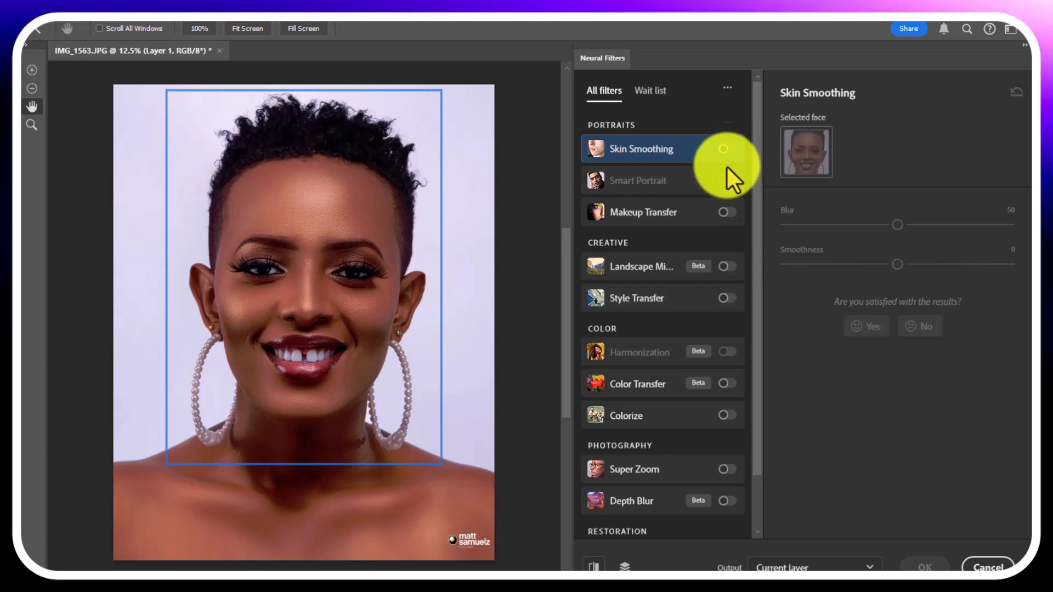
{"action": "left_click", "coordinate": [726, 209]}
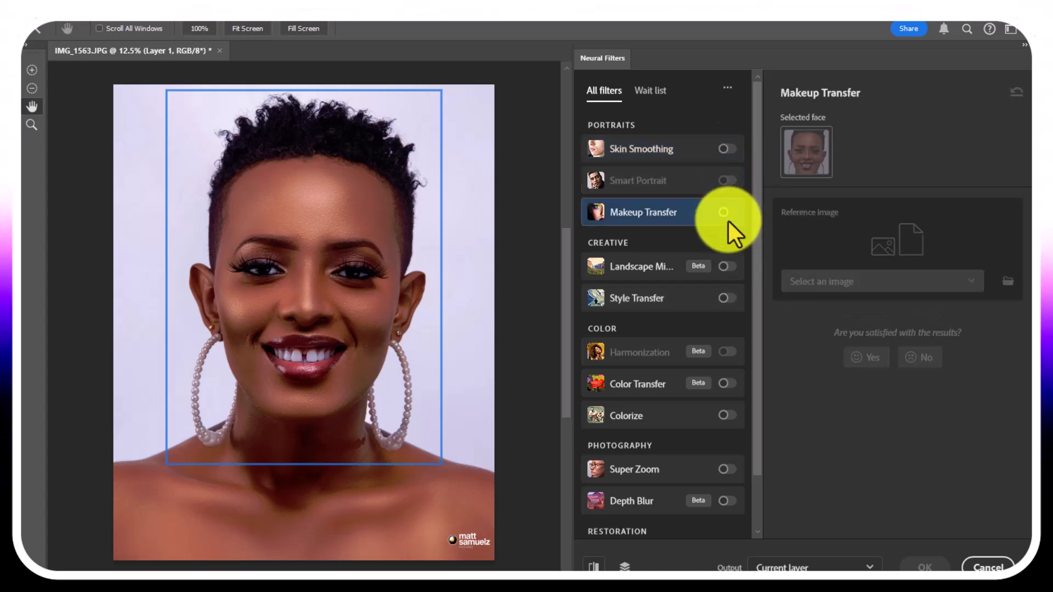
{"action": "scroll", "coordinate": [664, 327], "scroll_direction": "down", "scroll_amount": 2}
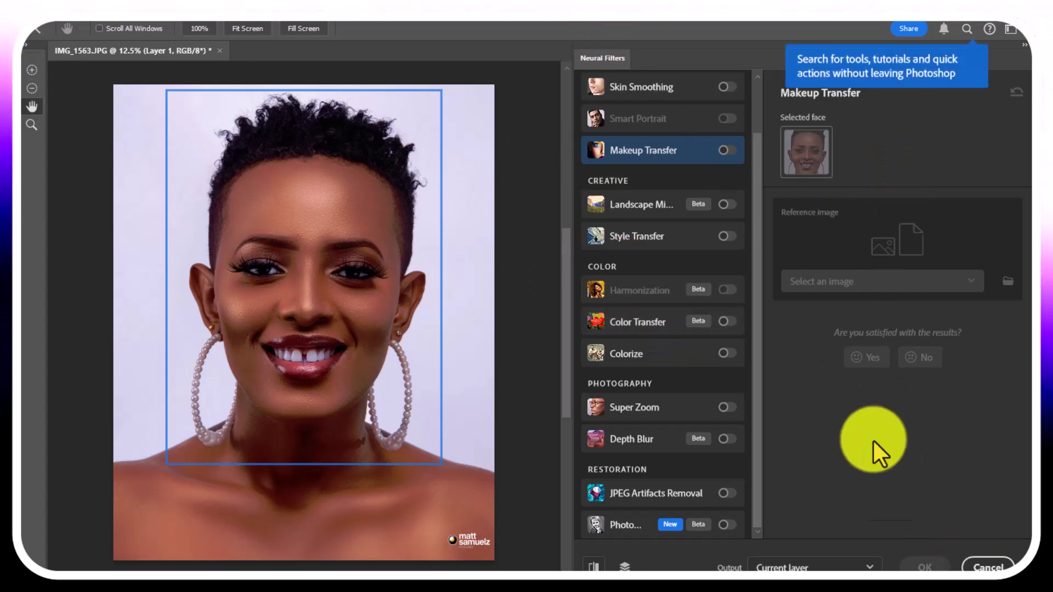
{"action": "left_click", "coordinate": [973, 566]}
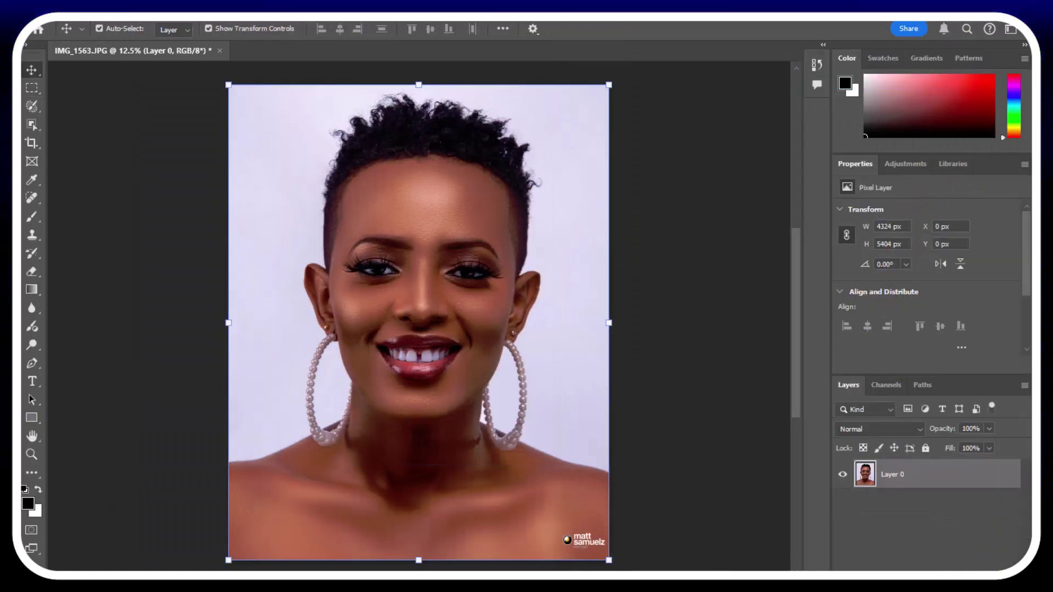
Switch to File Explorer, copy everything in Desktop > fillters > Adobe Photoshop Neural Filters 2023 to 25 and open Local Disk (C:).
{"action": "left_click", "coordinate": [261, 571]}
{"action": "left_click", "coordinate": [29, 35]}
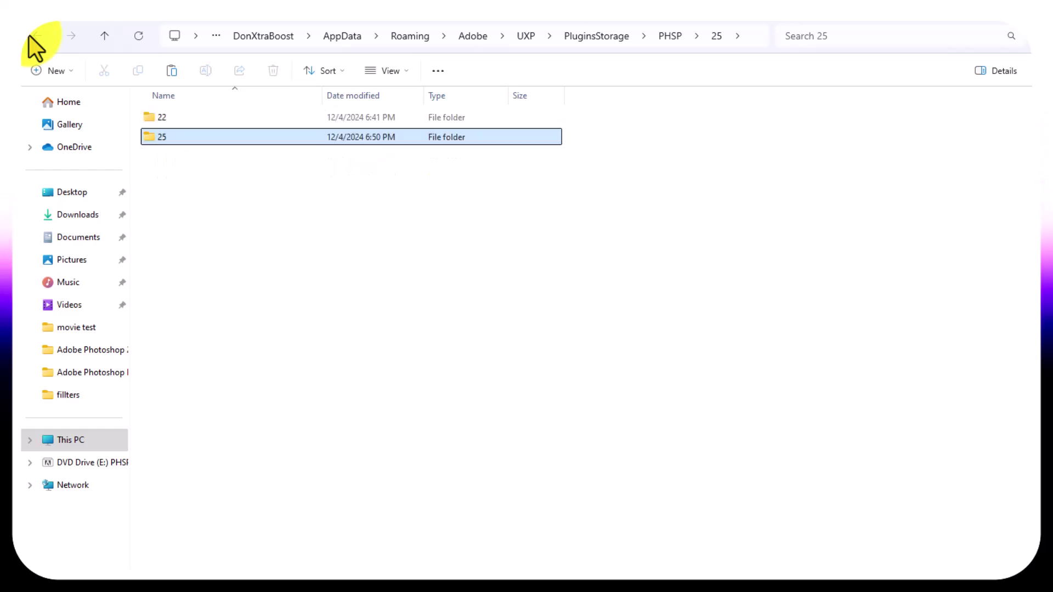
{"action": "left_click", "coordinate": [28, 34]}
{"action": "left_click", "coordinate": [28, 35]}
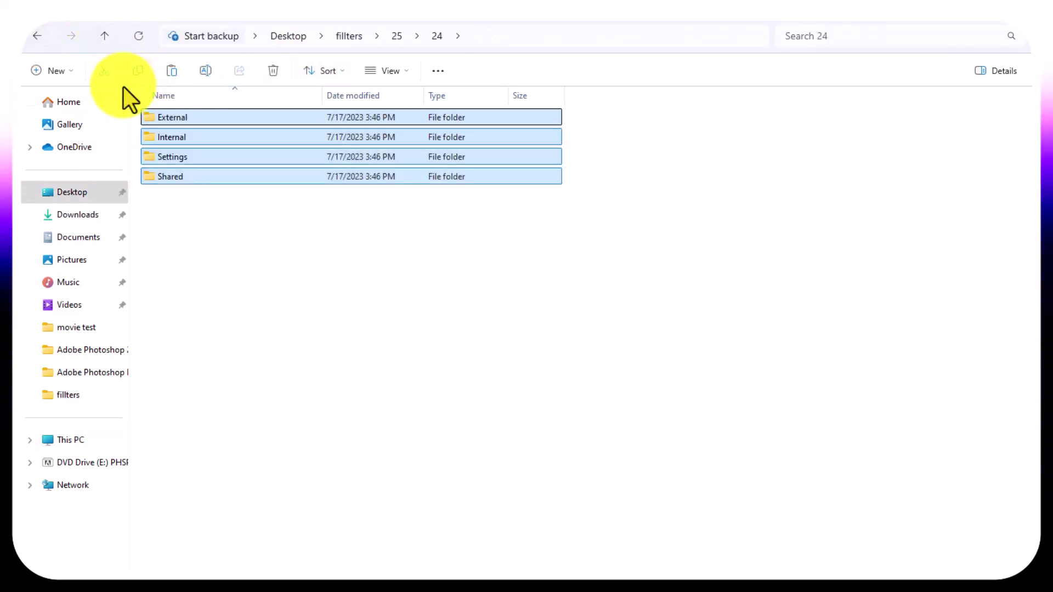
{"action": "left_click", "coordinate": [28, 35]}
{"action": "left_click", "coordinate": [29, 34]}
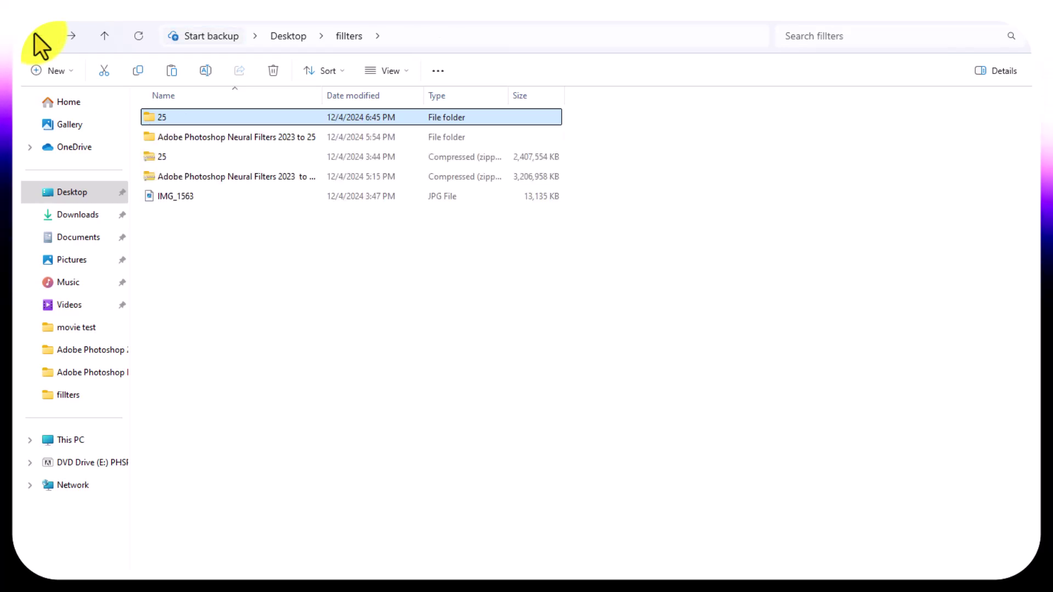
{"action": "left_click", "coordinate": [258, 140]}
{"action": "double_click", "coordinate": [259, 140]}
{"action": "left_click_drag", "start_coordinate": [264, 416], "coordinate": [210, 117]}
{"action": "left_click", "coordinate": [137, 70]}
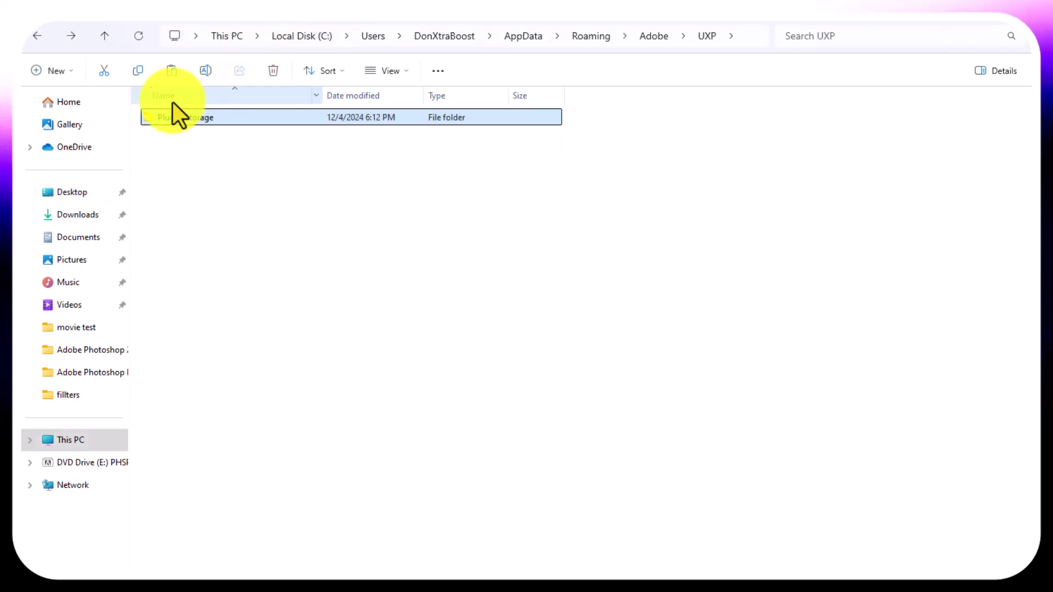
{"action": "left_click", "coordinate": [220, 37]}
{"action": "double_click", "coordinate": [413, 139]}
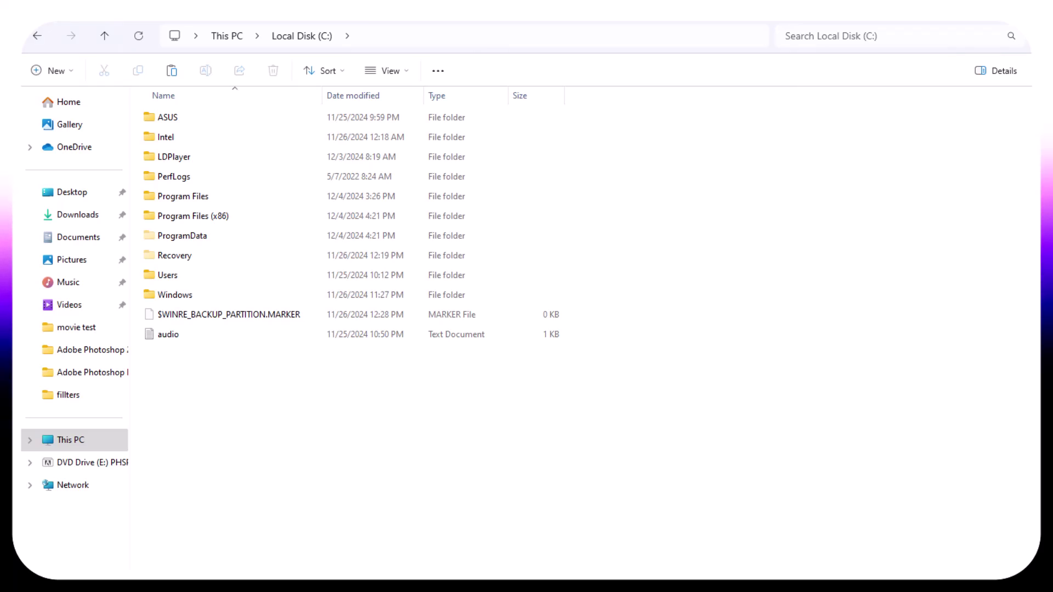
{"action": "right_click", "coordinate": [747, 570]}
{"action": "left_click", "coordinate": [732, 570]}
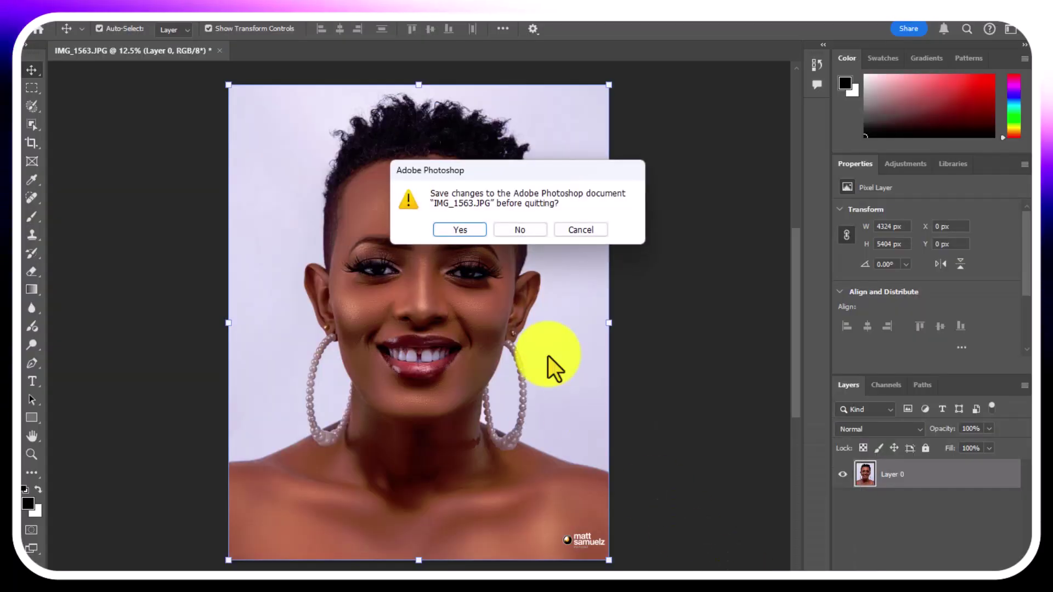
{"action": "left_click", "coordinate": [471, 233]}
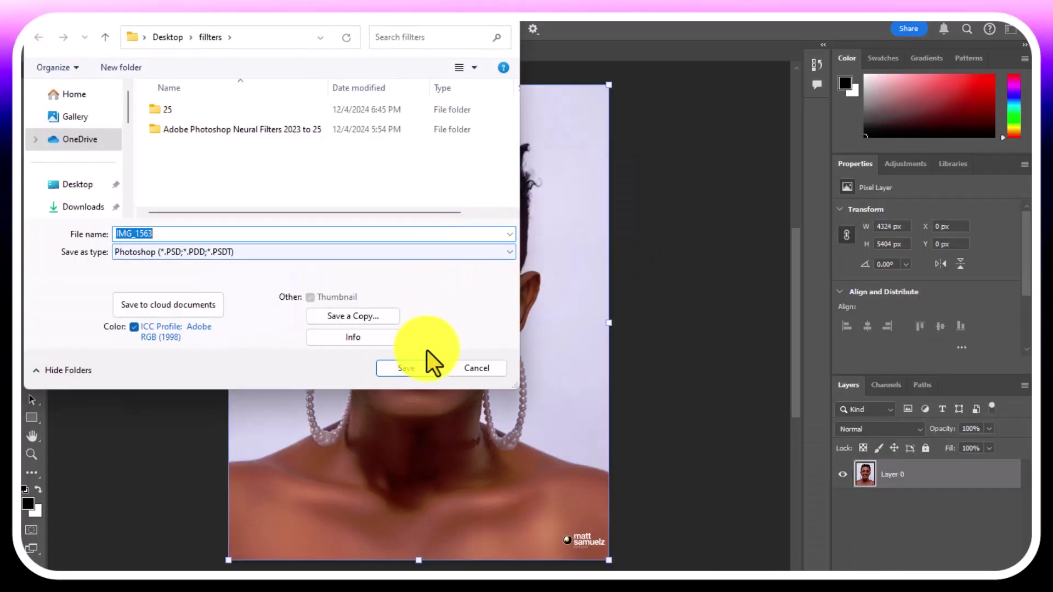
{"action": "left_click", "coordinate": [466, 374]}
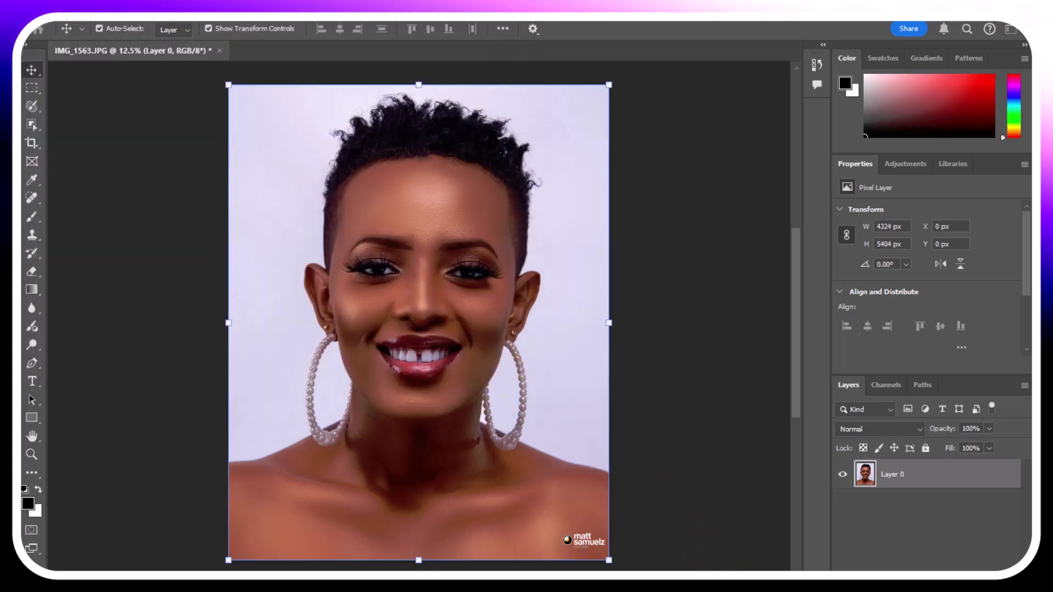
Quit Photoshop without saving the changes to IMG_1563.JPG.
{"action": "right_click", "coordinate": [731, 569]}
{"action": "left_click", "coordinate": [734, 570]}
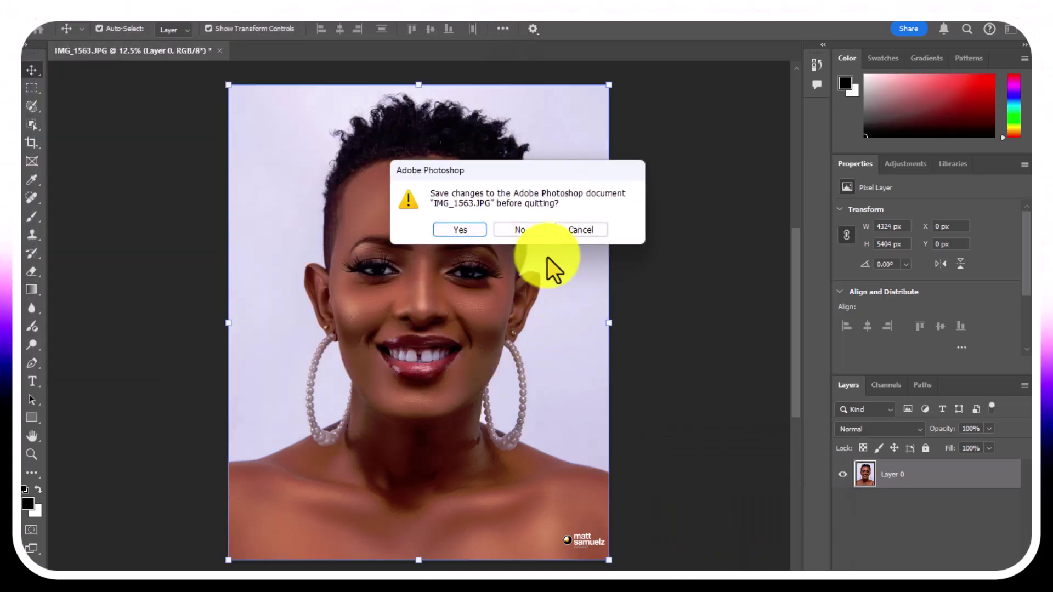
{"action": "left_click", "coordinate": [537, 227]}
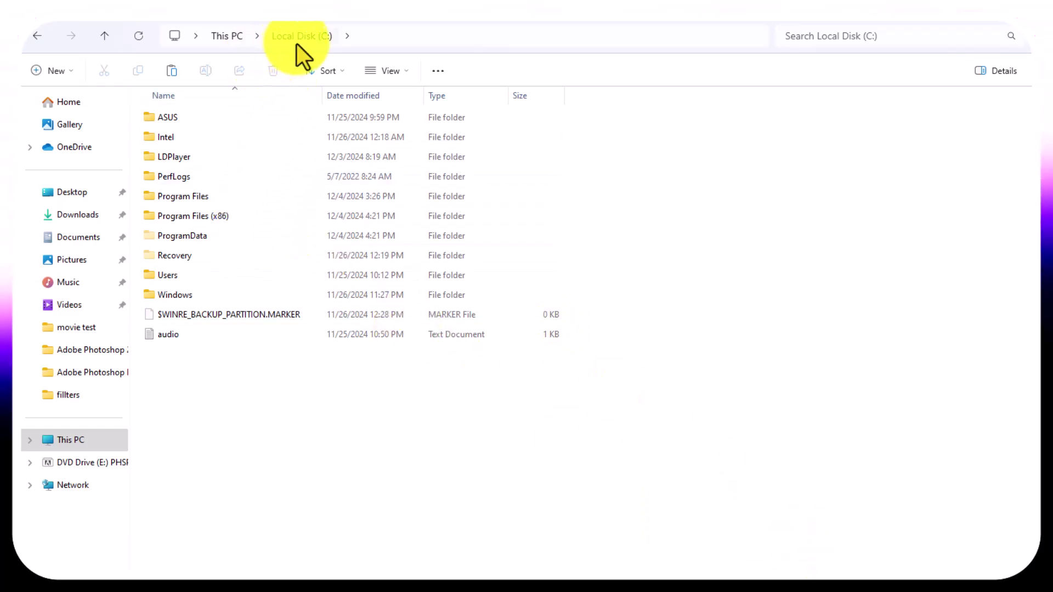
On the C: drive, open the user profile's AppData > Roaming > Adobe > UXP > PluginsStorage > PHSP > 25 folder.
{"action": "double_click", "coordinate": [188, 279]}
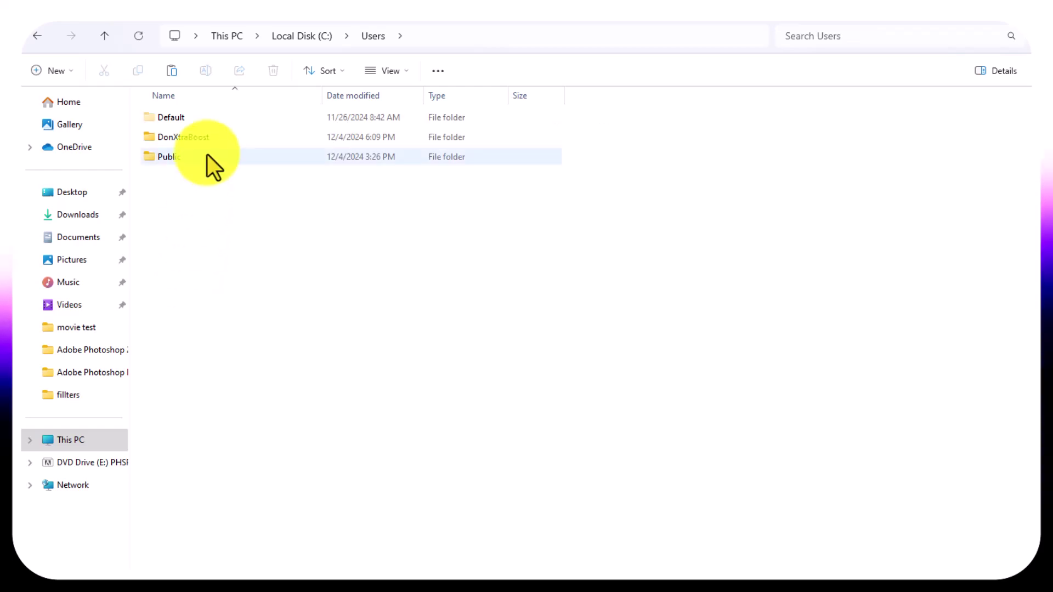
{"action": "double_click", "coordinate": [207, 139]}
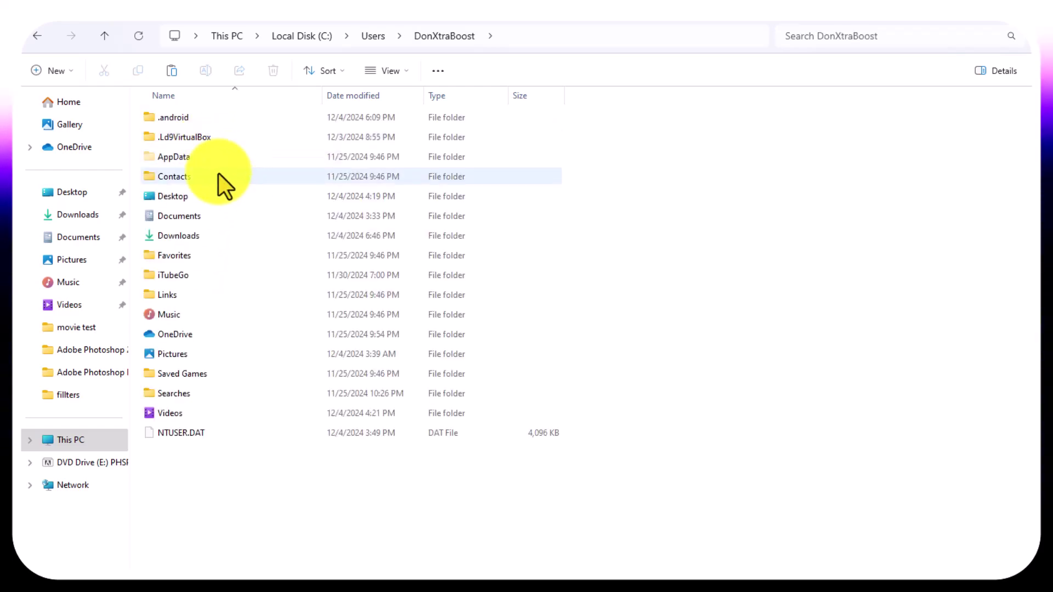
{"action": "left_click", "coordinate": [213, 161]}
{"action": "double_click", "coordinate": [214, 163]}
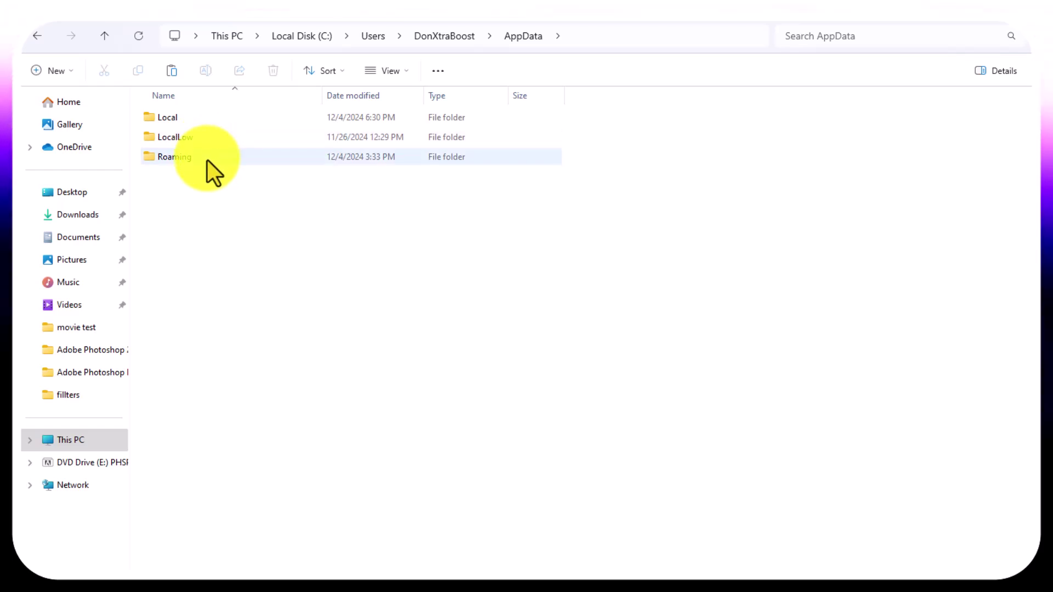
{"action": "double_click", "coordinate": [207, 160]}
{"action": "double_click", "coordinate": [199, 121]}
{"action": "scroll", "coordinate": [284, 413], "scroll_direction": "down", "scroll_amount": 2}
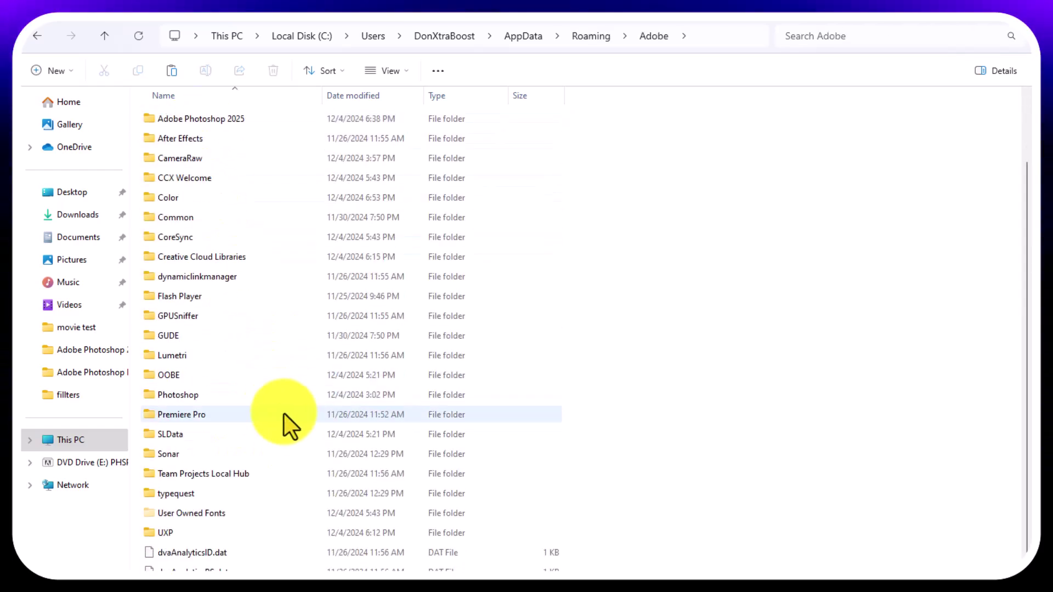
{"action": "double_click", "coordinate": [199, 534]}
{"action": "double_click", "coordinate": [195, 124]}
{"action": "double_click", "coordinate": [197, 122]}
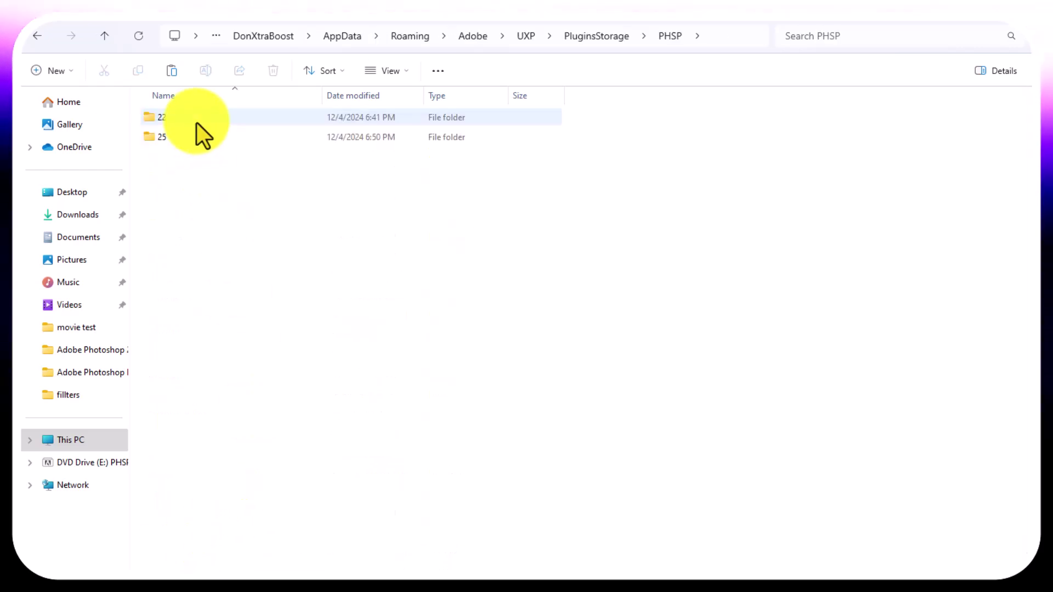
{"action": "double_click", "coordinate": [190, 144]}
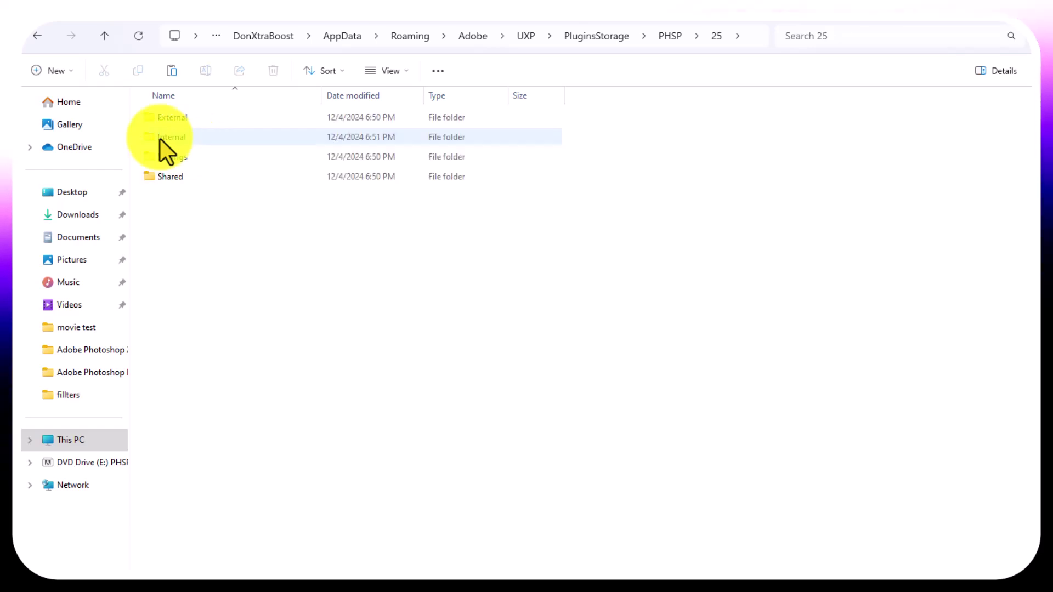
Delete all folders inside the Internal folder of PHSP 25 and paste the copied neural filter files there.
{"action": "left_click", "coordinate": [38, 36]}
{"action": "double_click", "coordinate": [170, 140]}
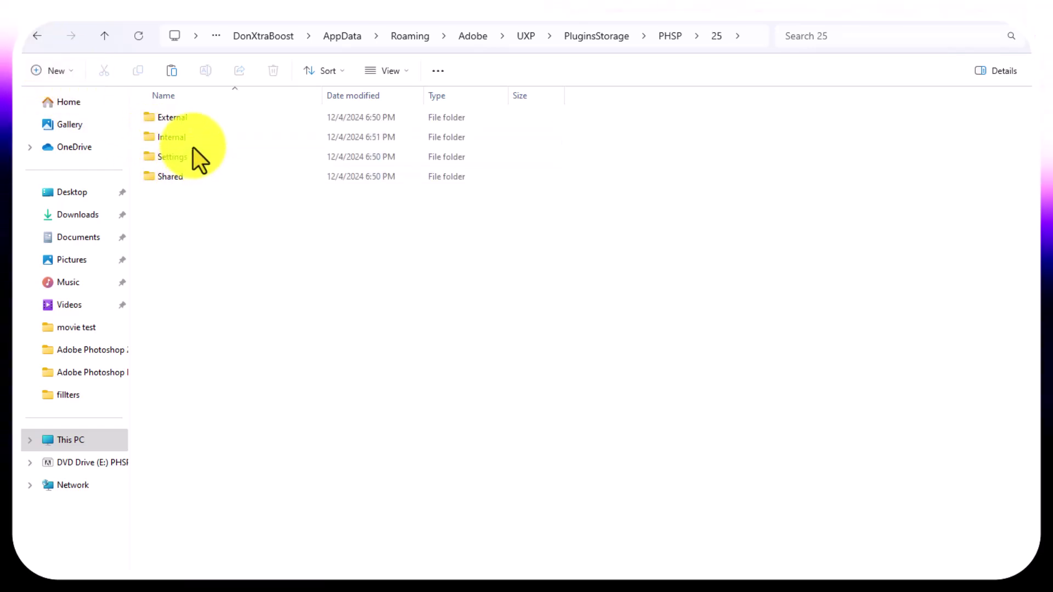
{"action": "double_click", "coordinate": [193, 144]}
{"action": "left_click_drag", "start_coordinate": [312, 515], "coordinate": [217, 111]}
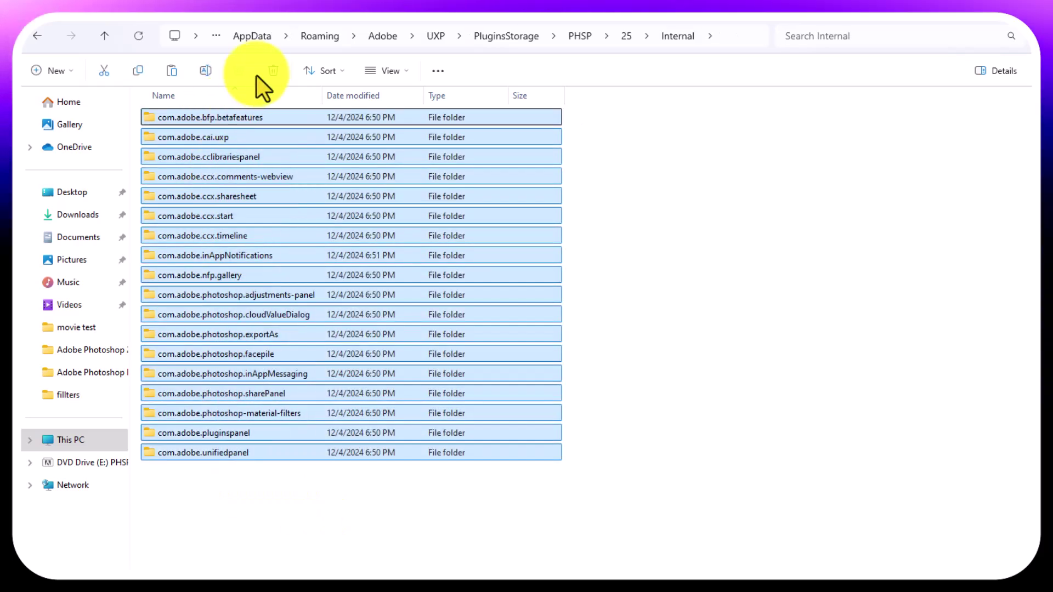
{"action": "left_click", "coordinate": [273, 71]}
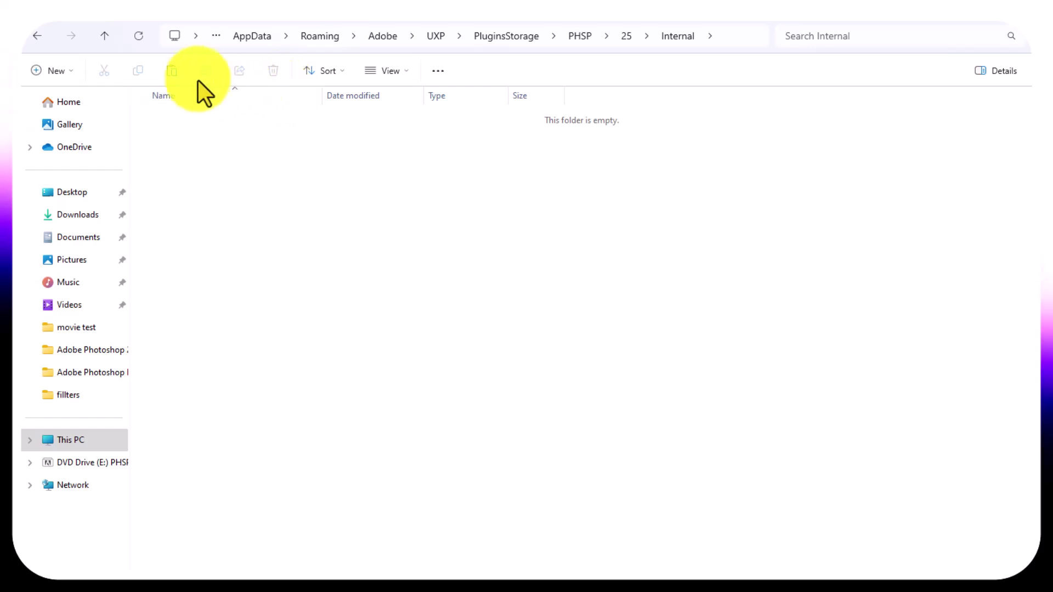
{"action": "left_click", "coordinate": [176, 77]}
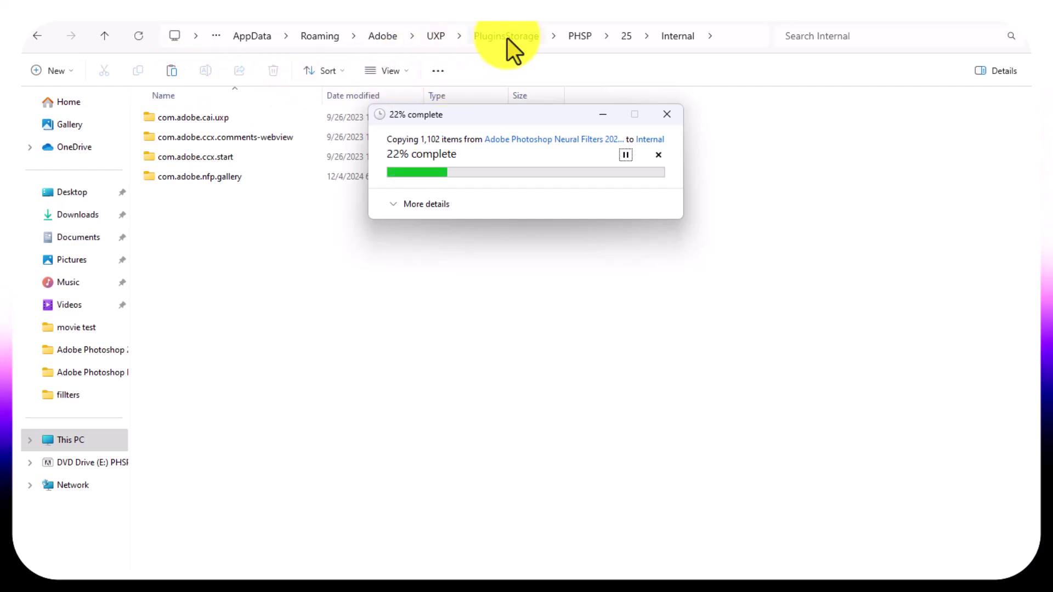
Look into the External and Internal folders of PHSP 25 and check the progress of the copy.
{"action": "left_click", "coordinate": [684, 48]}
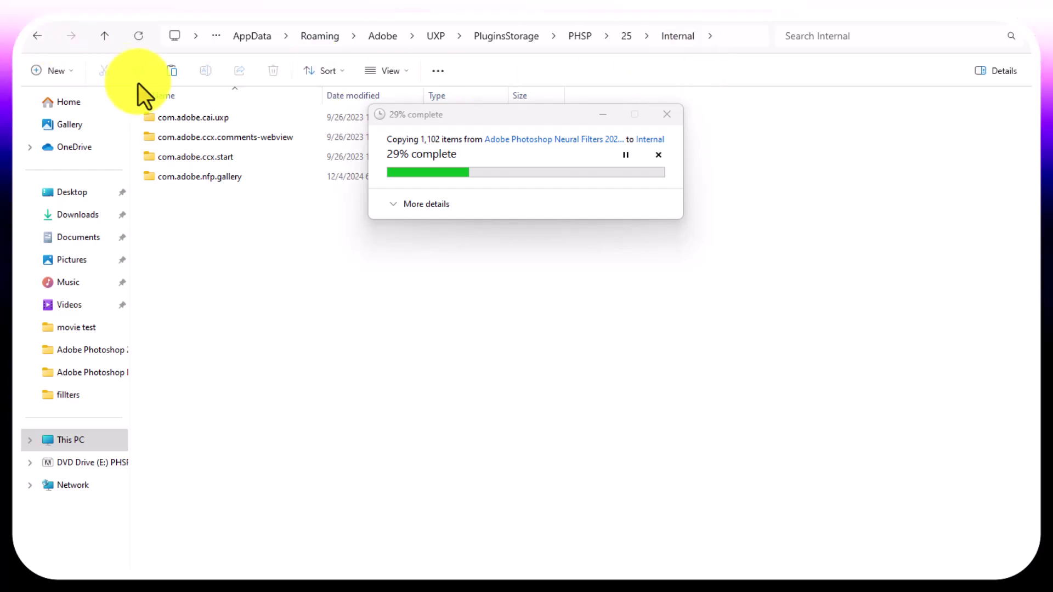
{"action": "left_click", "coordinate": [41, 41]}
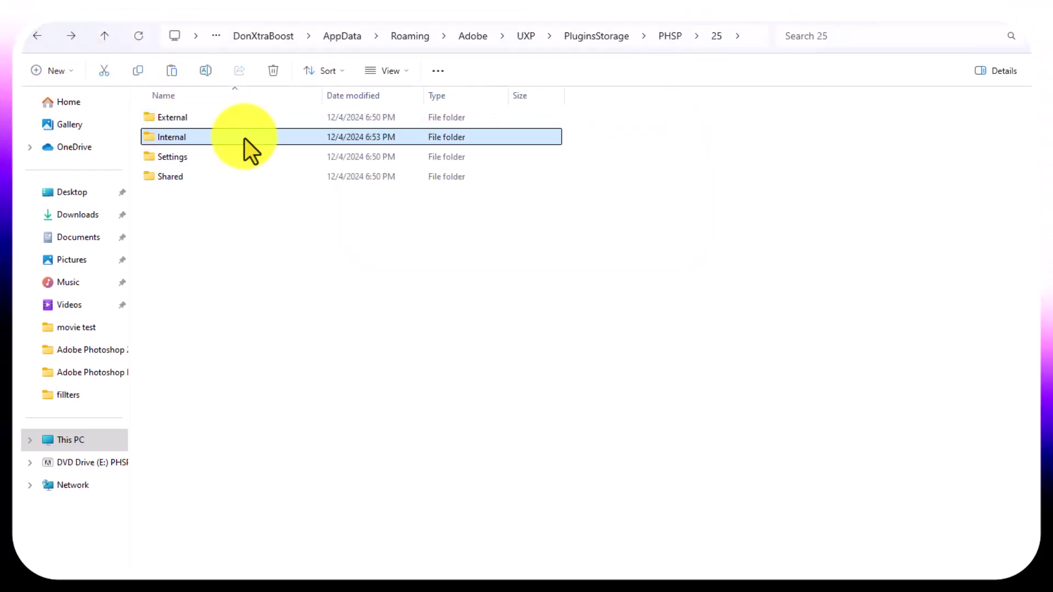
{"action": "double_click", "coordinate": [242, 122]}
{"action": "left_click", "coordinate": [36, 39]}
{"action": "double_click", "coordinate": [190, 140]}
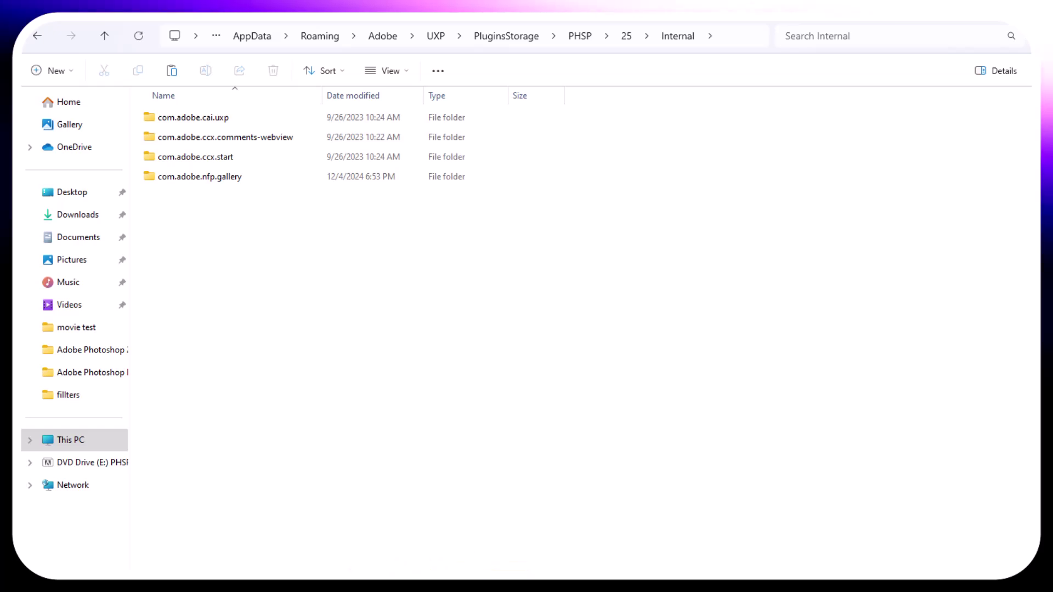
{"action": "left_click", "coordinate": [349, 564]}
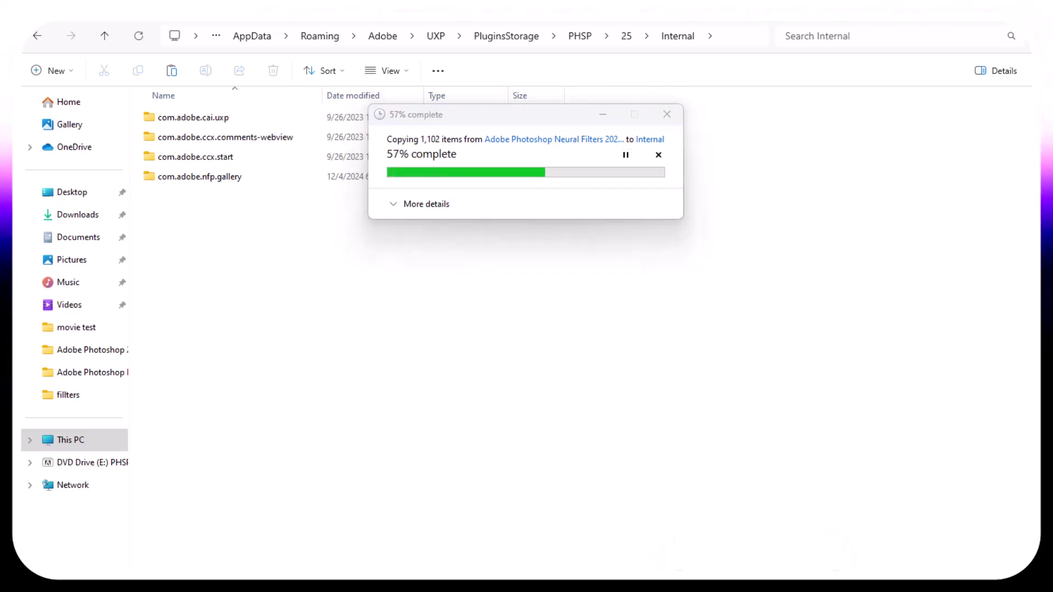
Switch to the screen recording and open it for editing in Camtasia, saving the project as Untitled Package in Downloads.
{"action": "mouse_move", "coordinate": [808, 566]}
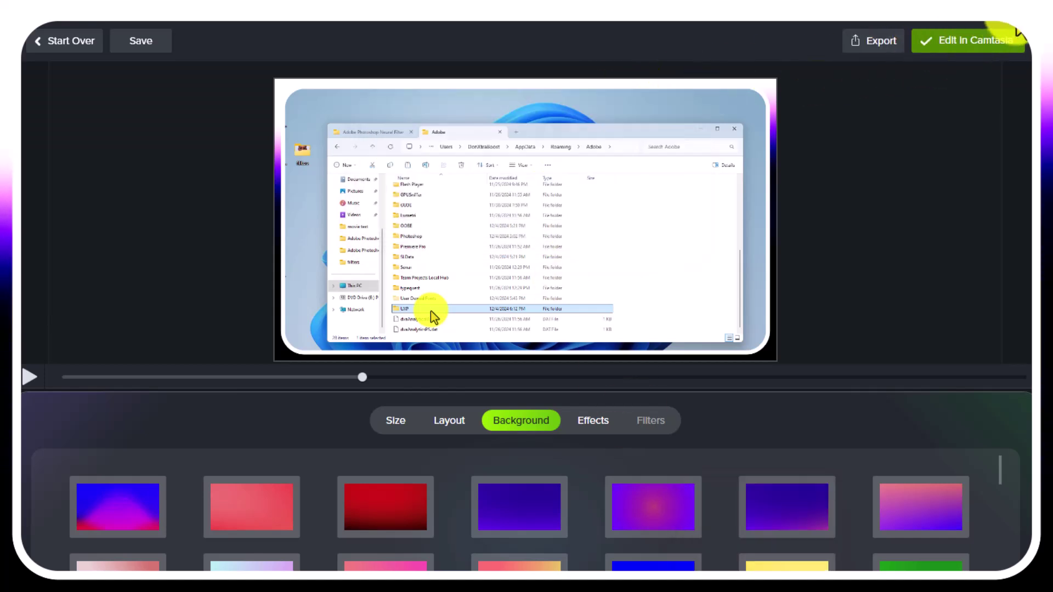
{"action": "left_click", "coordinate": [992, 36]}
{"action": "left_click", "coordinate": [531, 333]}
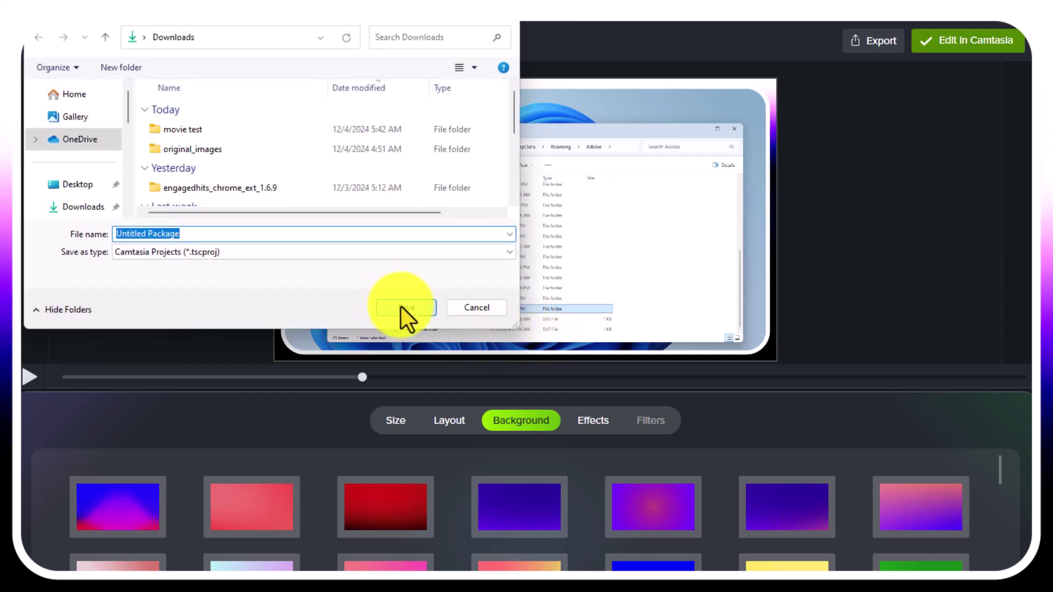
{"action": "left_click", "coordinate": [397, 305]}
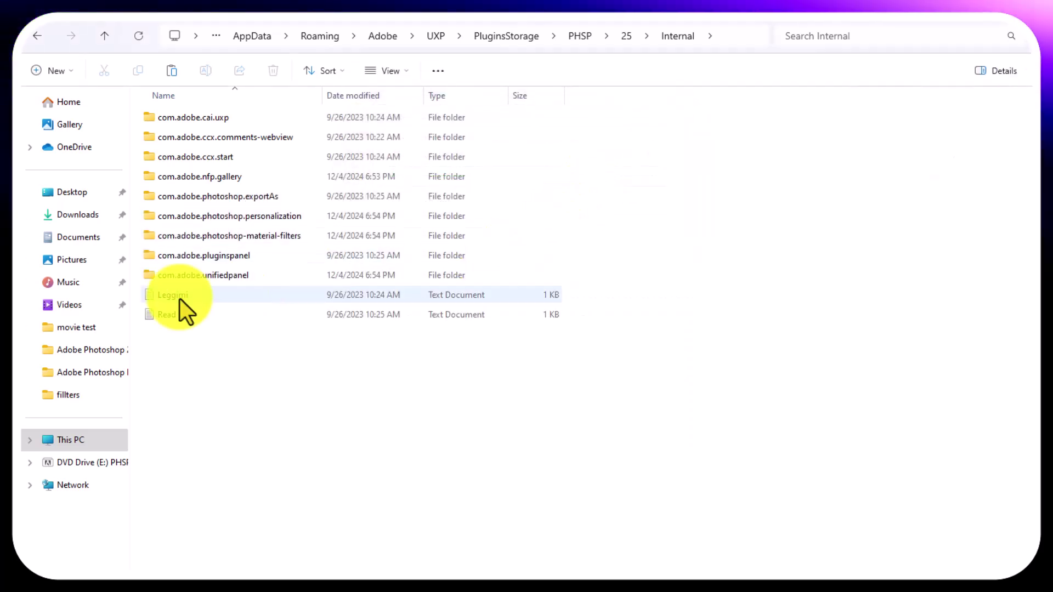
Go back up to the PHSP folder and create a new folder named 24.
{"action": "key", "text": "alt+Up"}
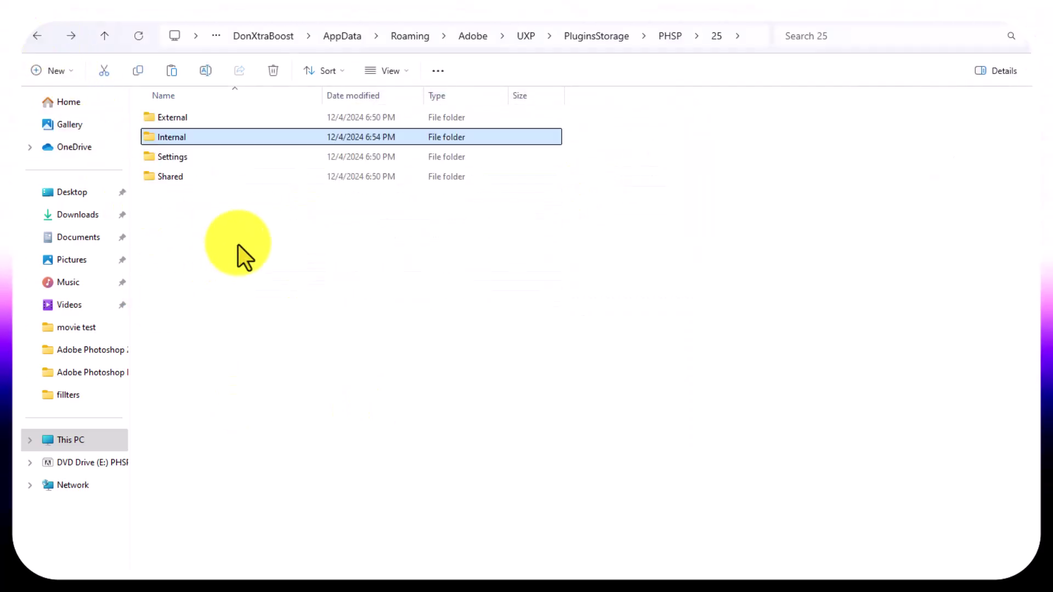
{"action": "left_click", "coordinate": [38, 36]}
{"action": "right_click", "coordinate": [284, 219]}
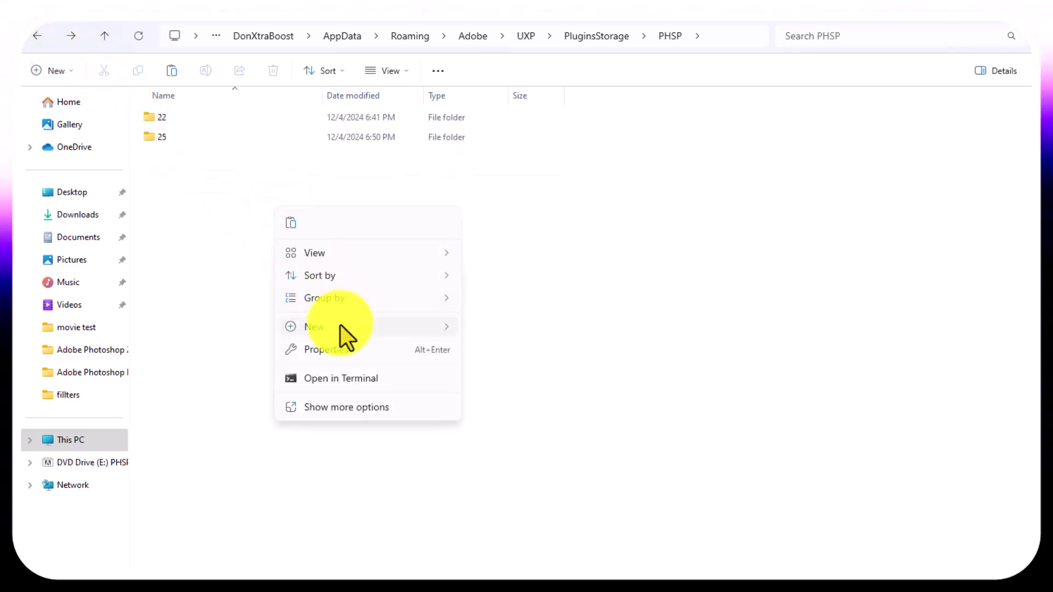
{"action": "mouse_move", "coordinate": [341, 324]}
{"action": "left_click", "coordinate": [512, 329]}
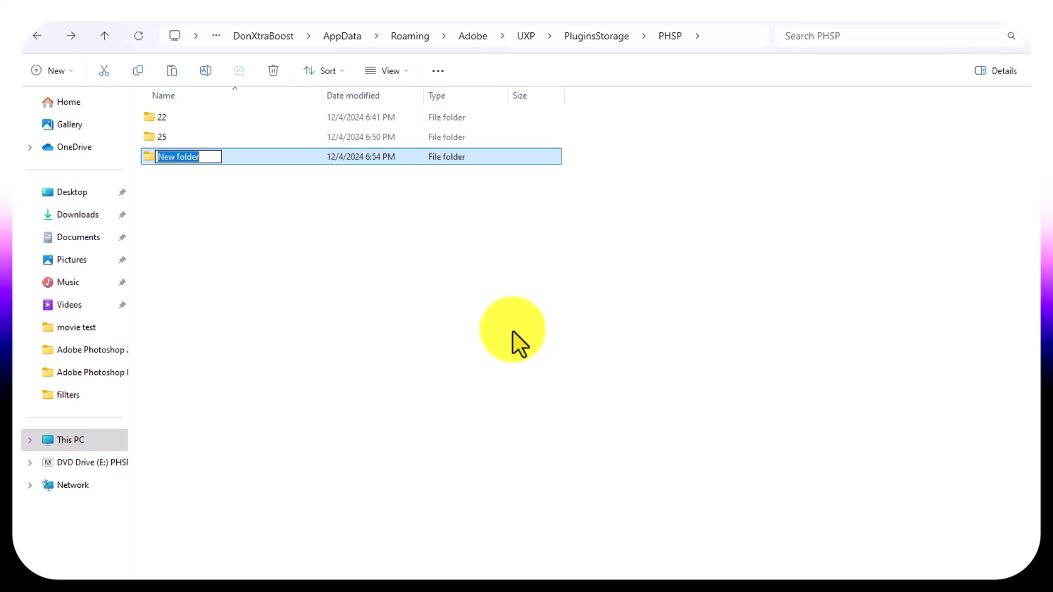
{"action": "left_click", "coordinate": [419, 357]}
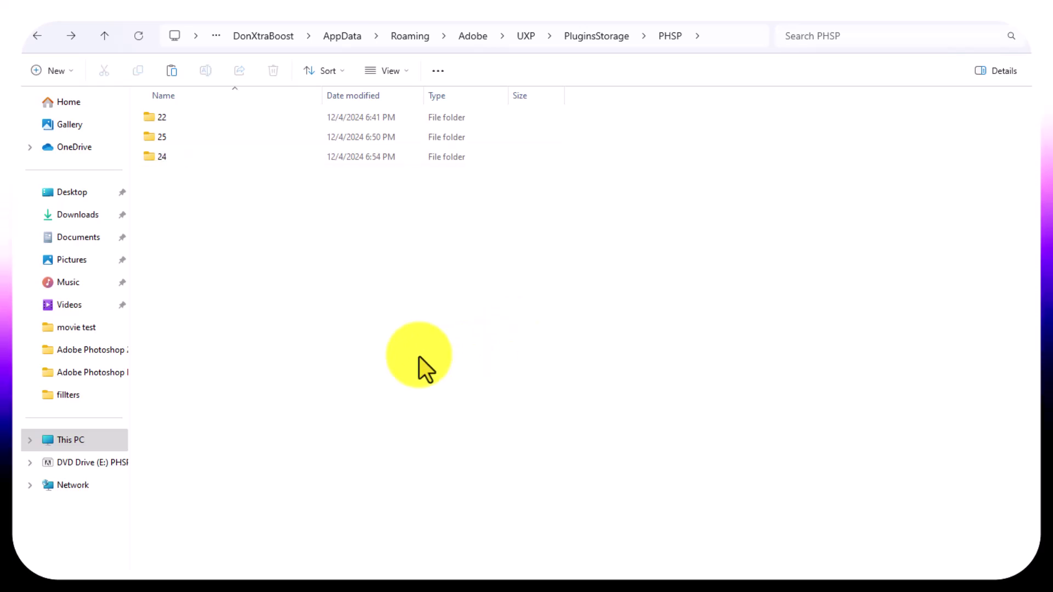
Copy the Internal folder from the PHSP 25 folder and paste it into the new PHSP 24 folder.
{"action": "double_click", "coordinate": [173, 159]}
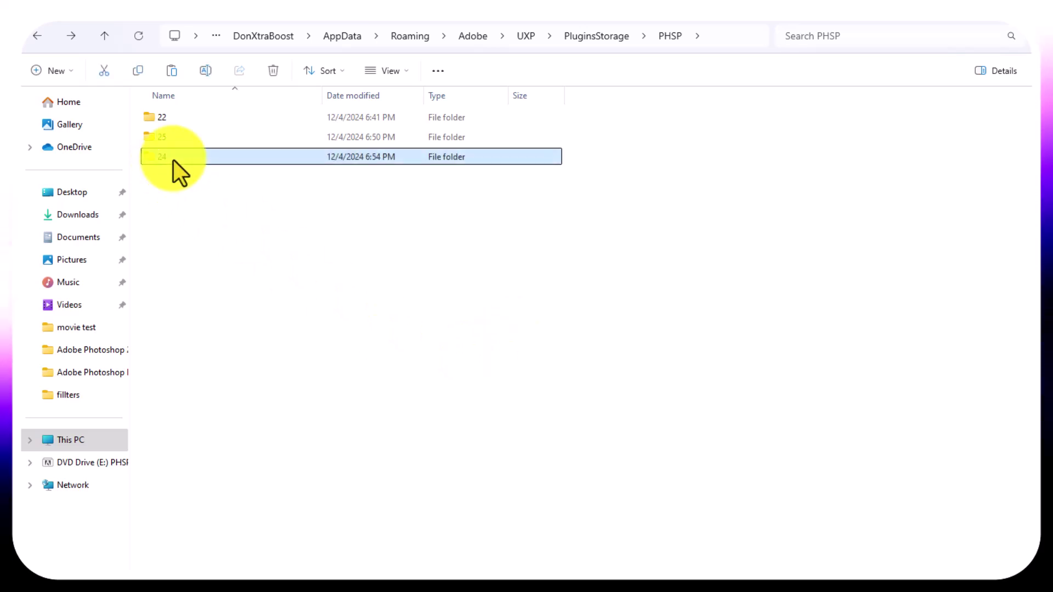
{"action": "left_click", "coordinate": [39, 43]}
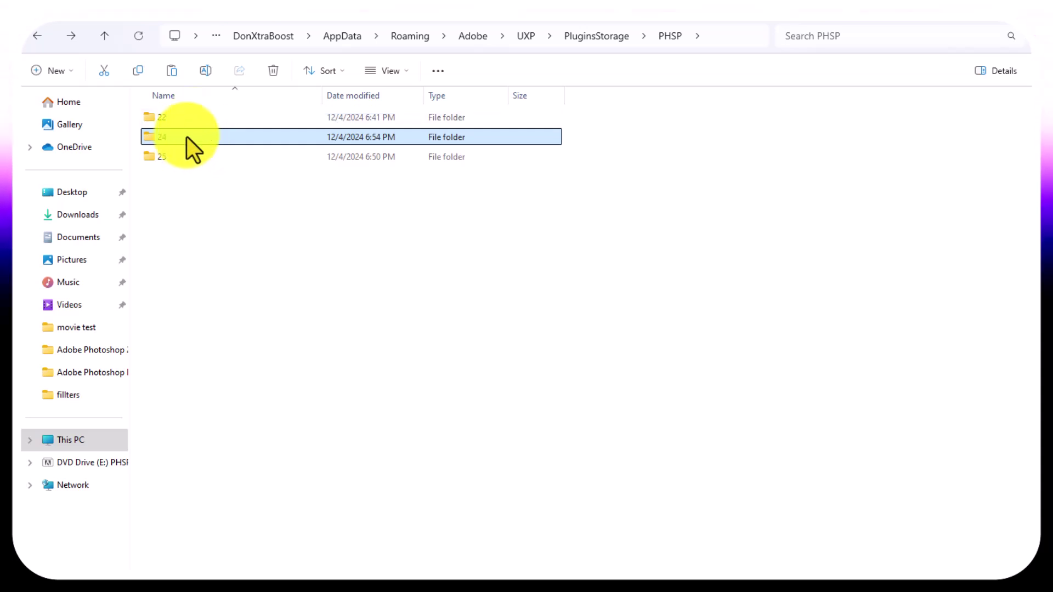
{"action": "double_click", "coordinate": [180, 157]}
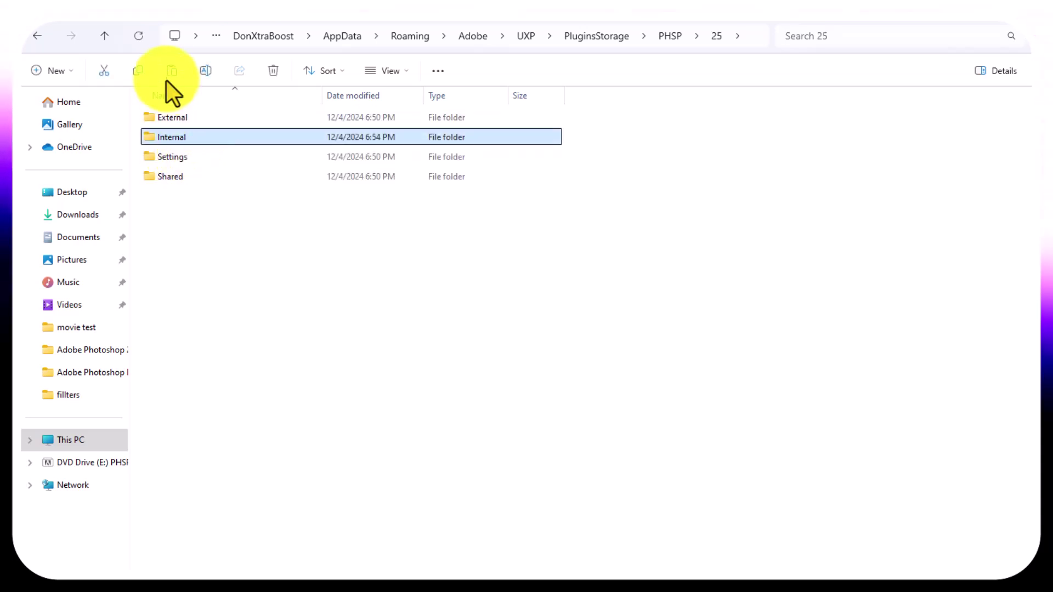
{"action": "left_click", "coordinate": [140, 75]}
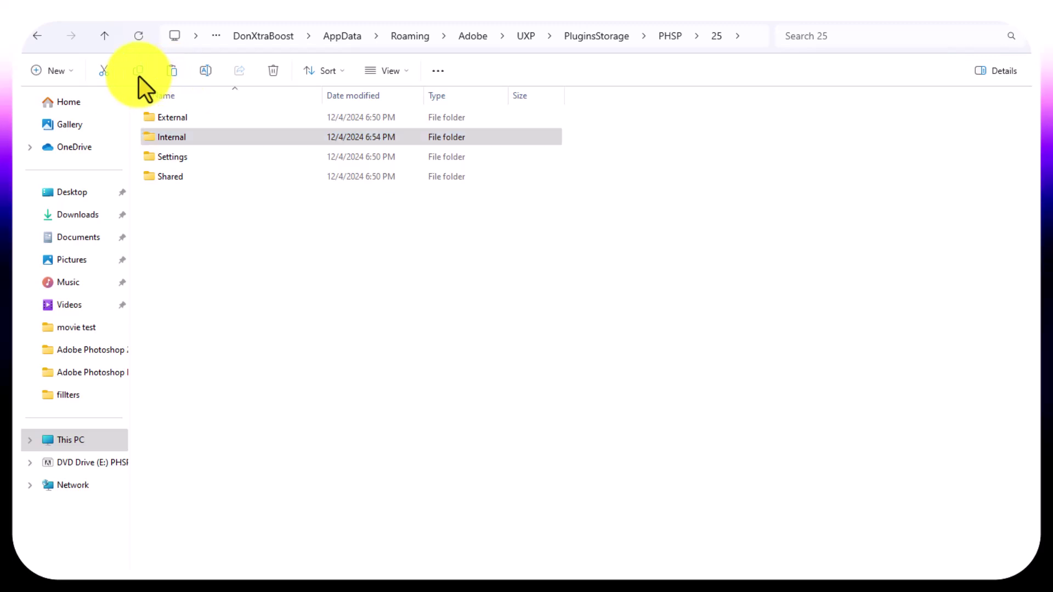
{"action": "left_click", "coordinate": [39, 37]}
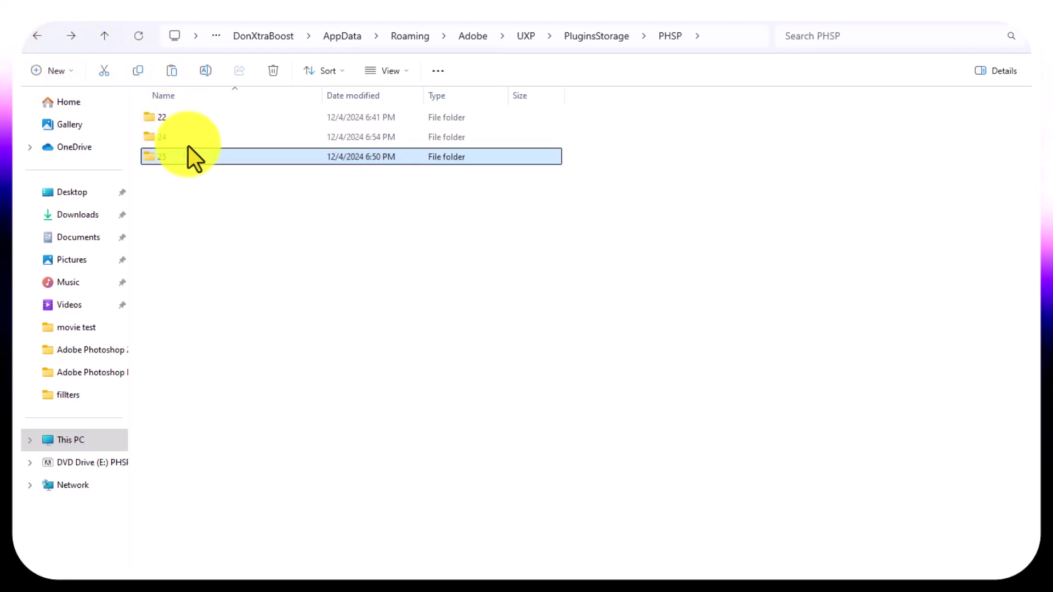
{"action": "double_click", "coordinate": [186, 138]}
{"action": "left_click", "coordinate": [170, 71]}
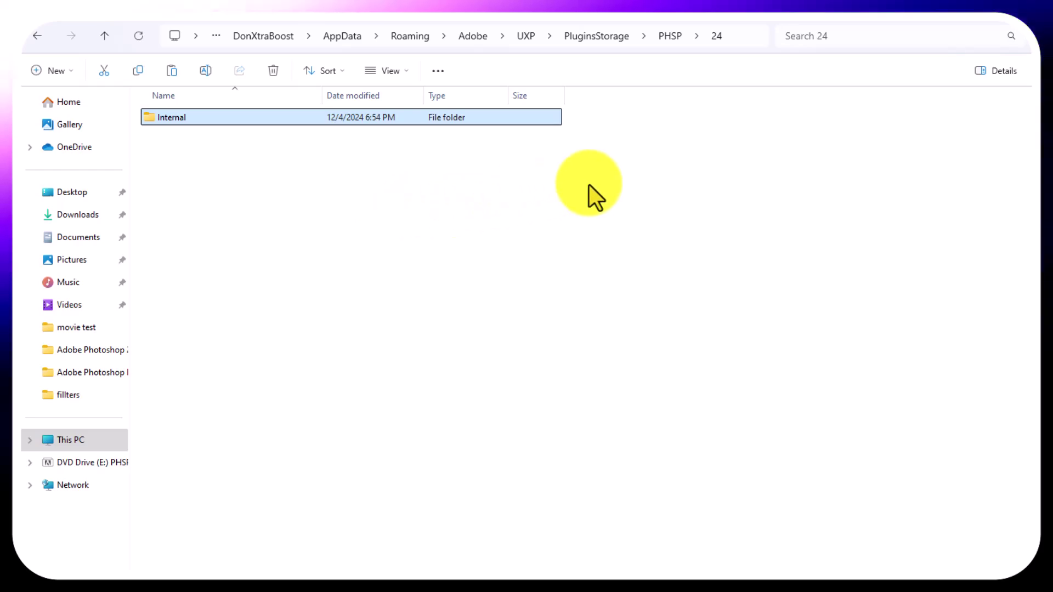
Close the folder window, refresh the desktop and launch Adobe Photoshop 2024, checking the Wi-Fi state while it loads.
{"action": "left_click", "coordinate": [1019, 30]}
{"action": "right_click", "coordinate": [522, 73]}
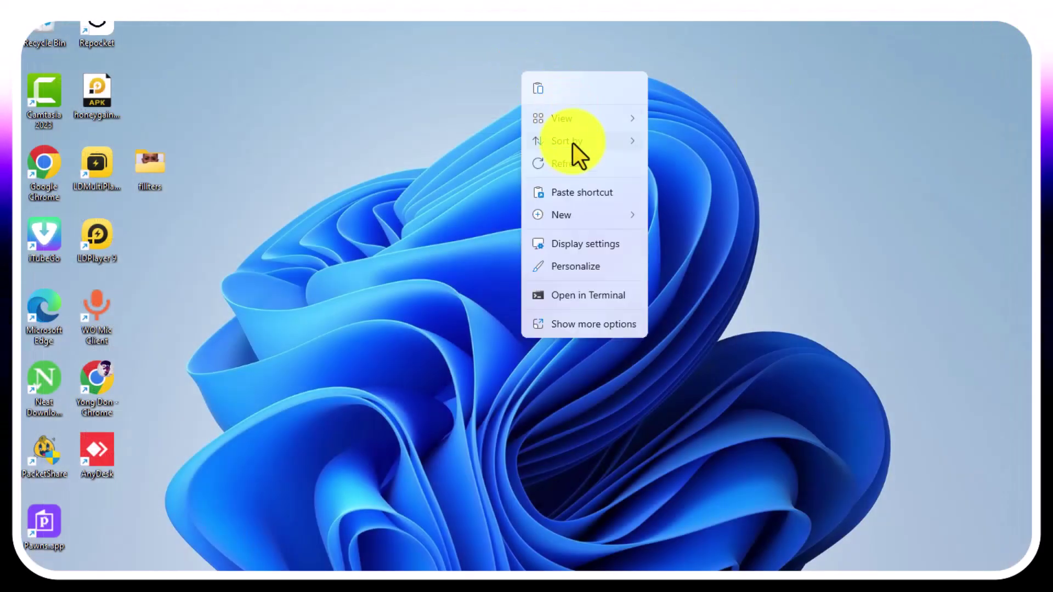
{"action": "left_click", "coordinate": [566, 163]}
{"action": "key", "text": "super"}
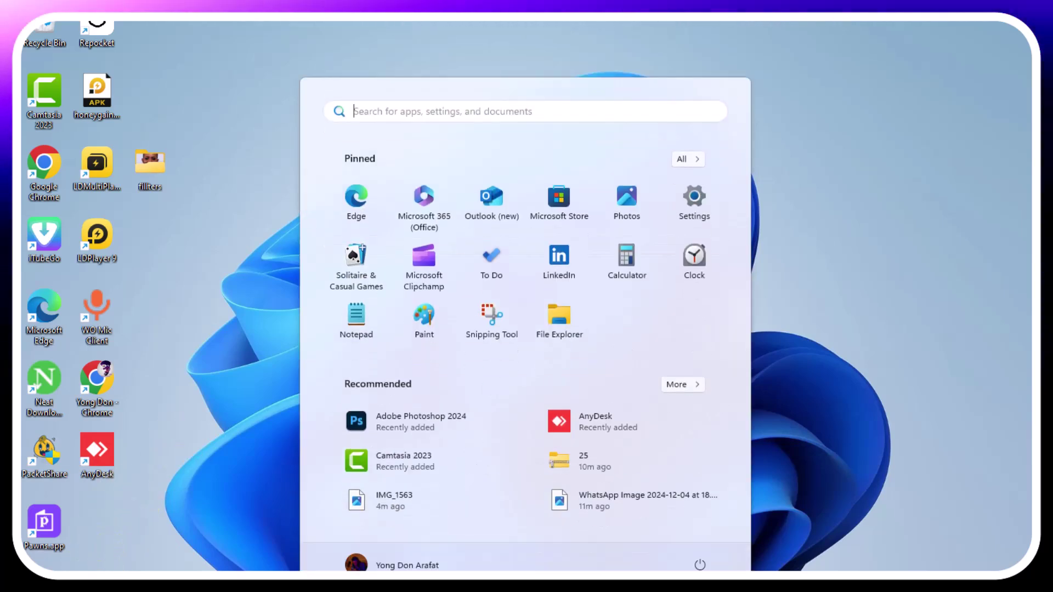
{"action": "right_click", "coordinate": [416, 418]}
{"action": "left_click", "coordinate": [487, 455]}
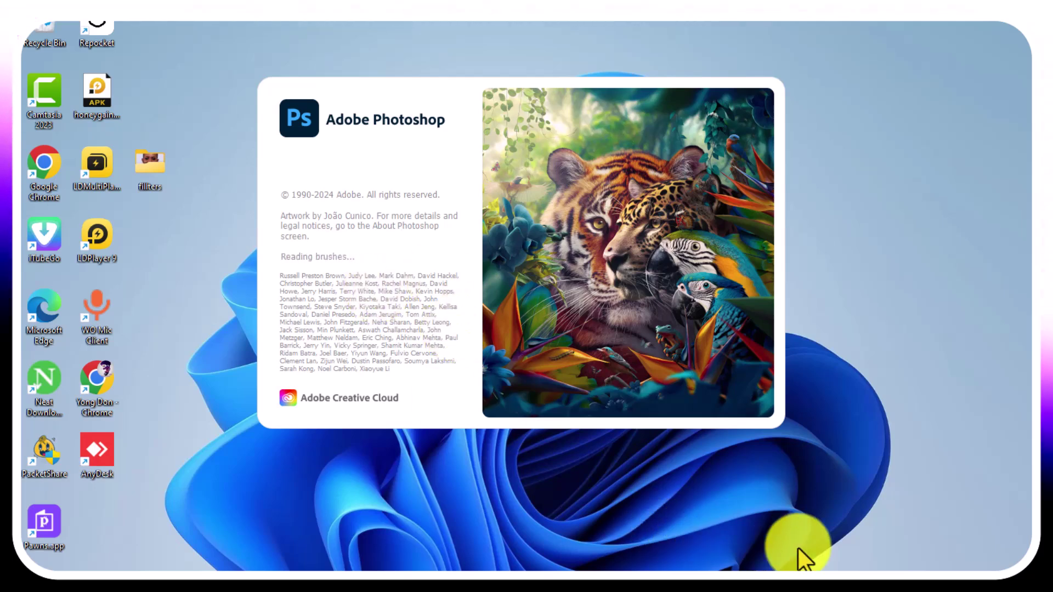
{"action": "key", "text": "super+a"}
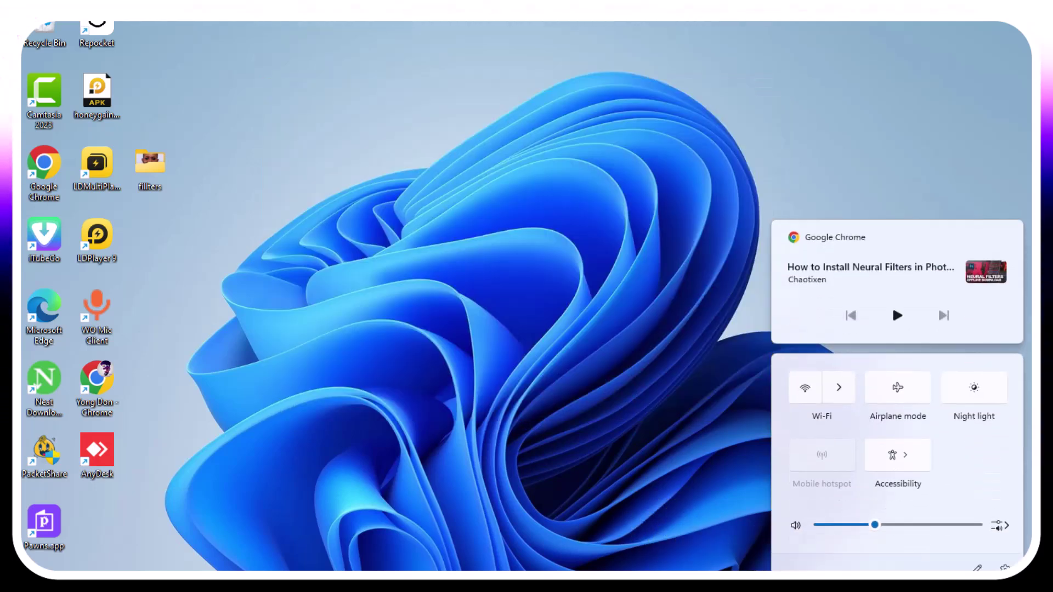
{"action": "key", "text": "Escape"}
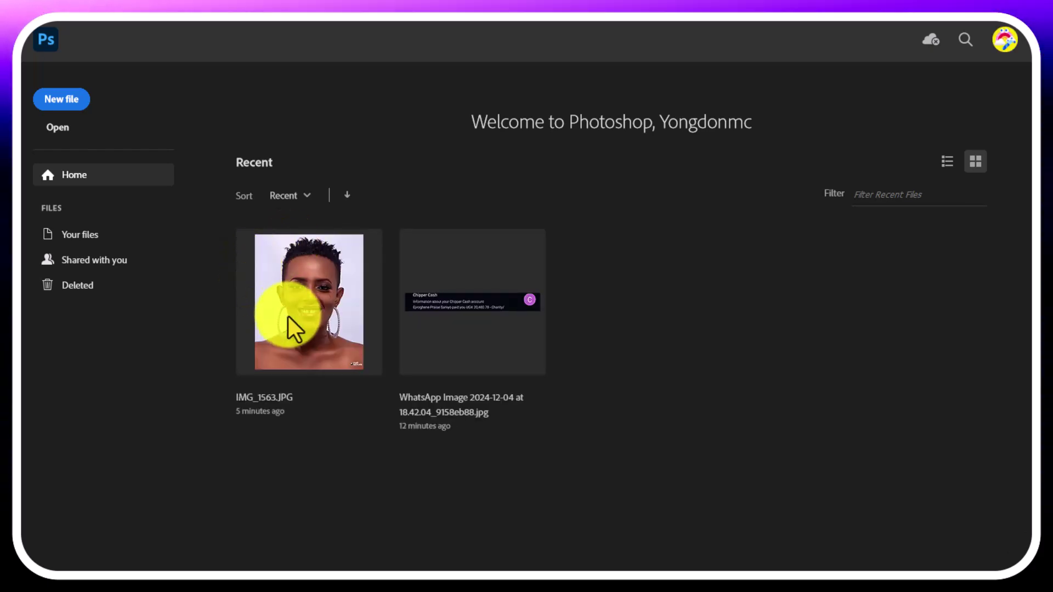
Open the recent image IMG_1563.JPG and unlock its Background layer.
{"action": "left_click", "coordinate": [313, 331]}
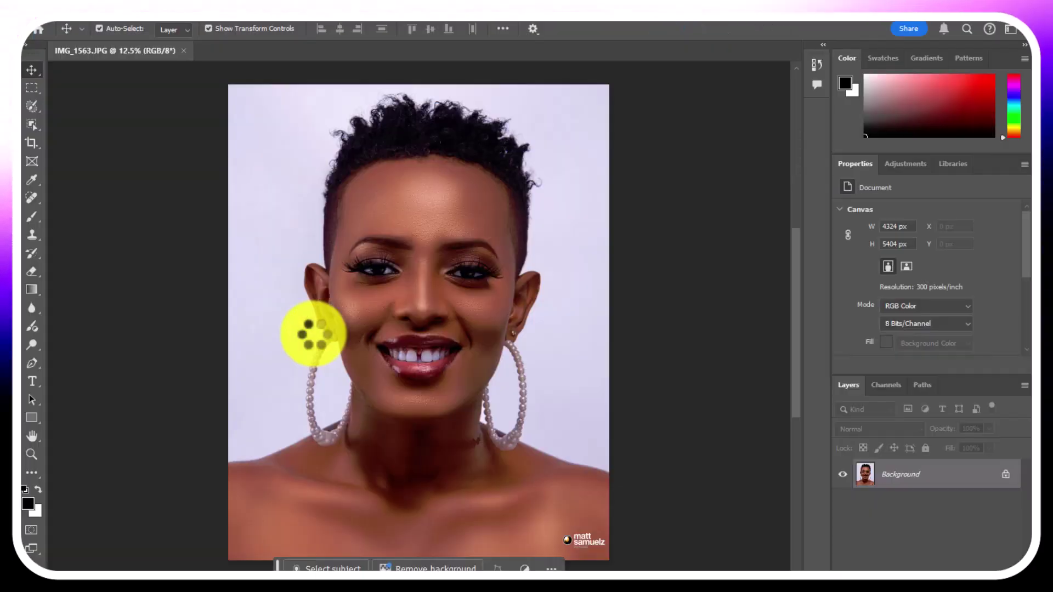
{"action": "left_click", "coordinate": [1004, 474]}
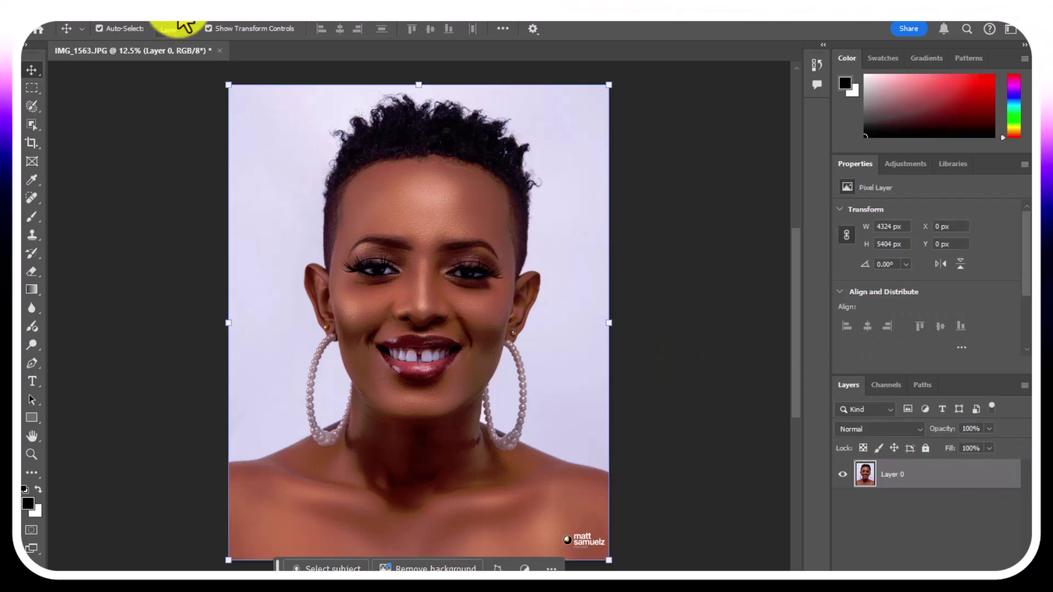
Open Neural Filters for the portrait layer and look through the list of available filters.
{"action": "left_click", "coordinate": [209, 22]}
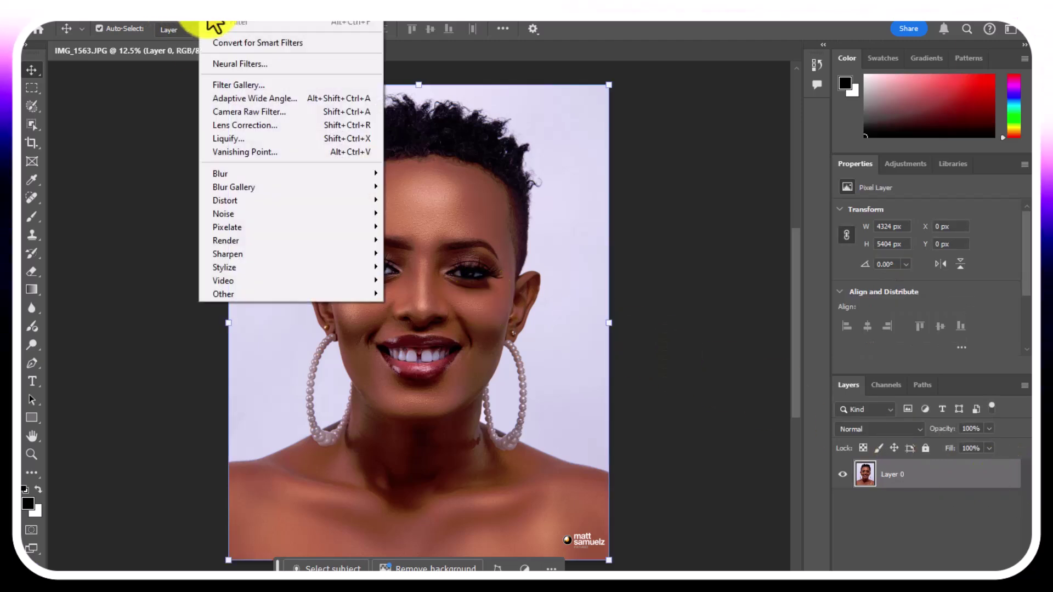
{"action": "left_click", "coordinate": [237, 65]}
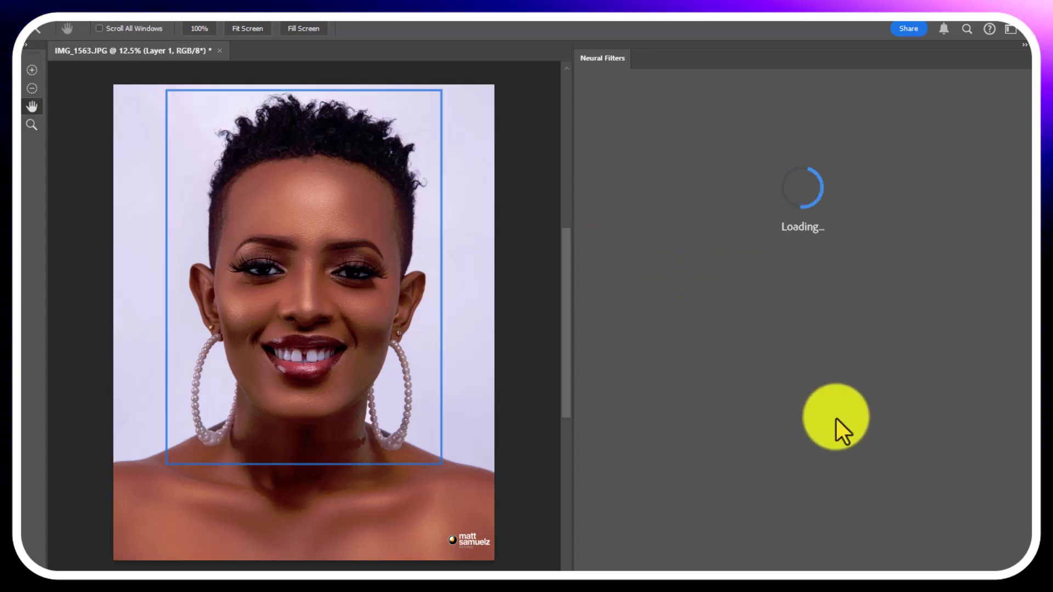
{"action": "scroll", "coordinate": [730, 430], "scroll_direction": "down", "scroll_amount": 3}
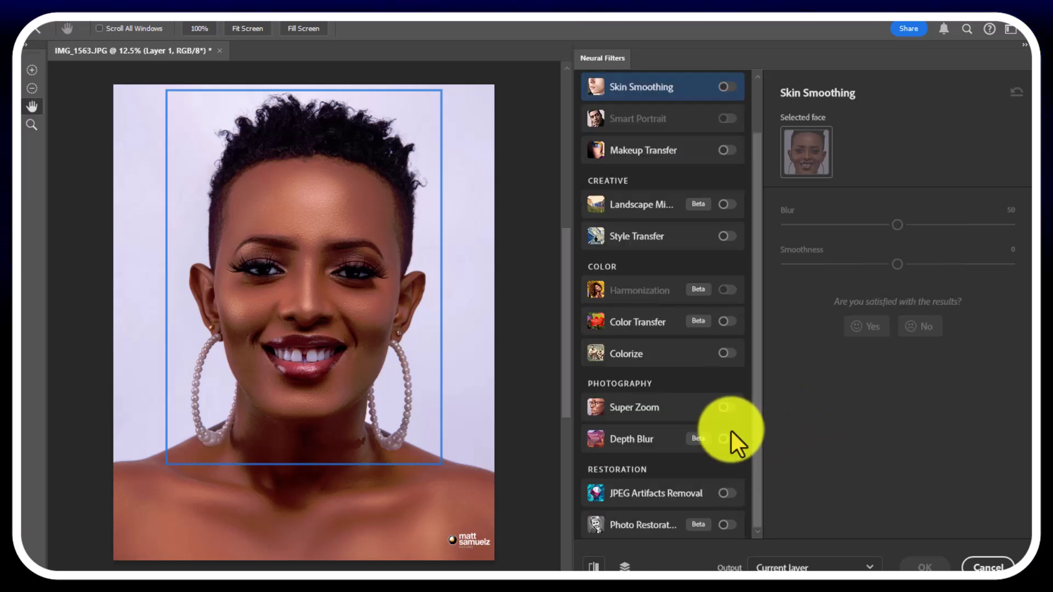
{"action": "scroll", "coordinate": [729, 430], "scroll_direction": "up", "scroll_amount": 3}
{"action": "scroll", "coordinate": [731, 429], "scroll_direction": "down", "scroll_amount": 3}
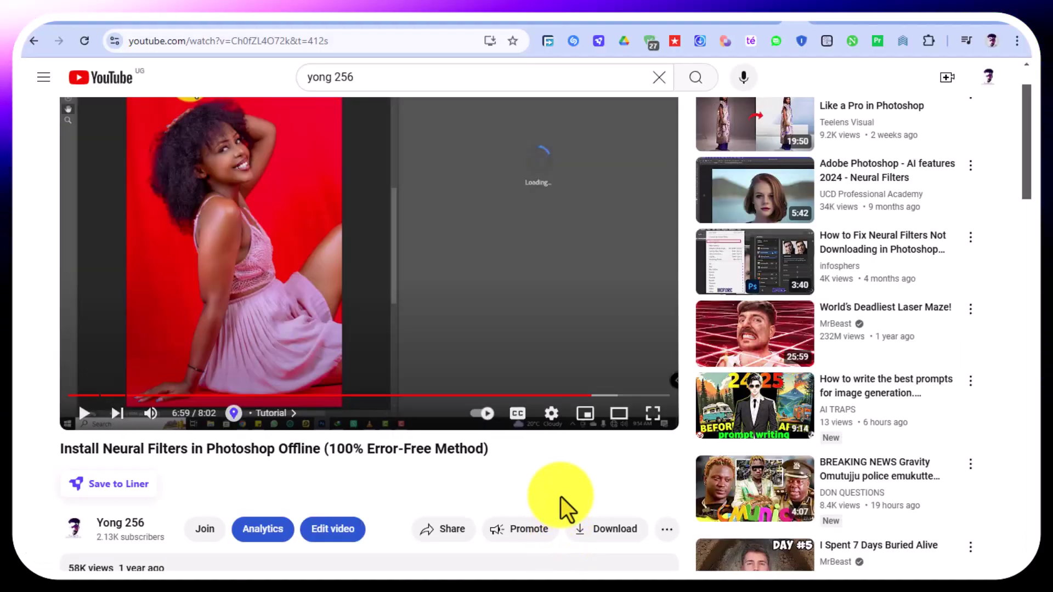
Switch to Chrome and look over the YouTube page of the video "Install Neural Filters in Photoshop Offline (100% Error-Free Method)".
{"action": "scroll", "coordinate": [561, 497], "scroll_direction": "down", "scroll_amount": 3}
{"action": "scroll", "coordinate": [561, 497], "scroll_direction": "down", "scroll_amount": 2}
{"action": "scroll", "coordinate": [561, 497], "scroll_direction": "up", "scroll_amount": 5}
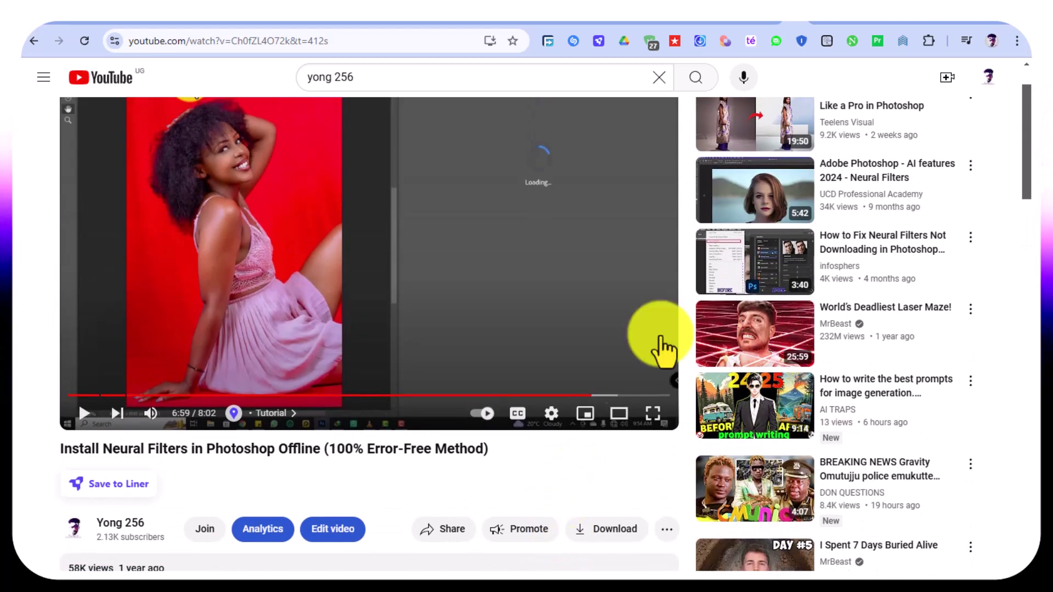